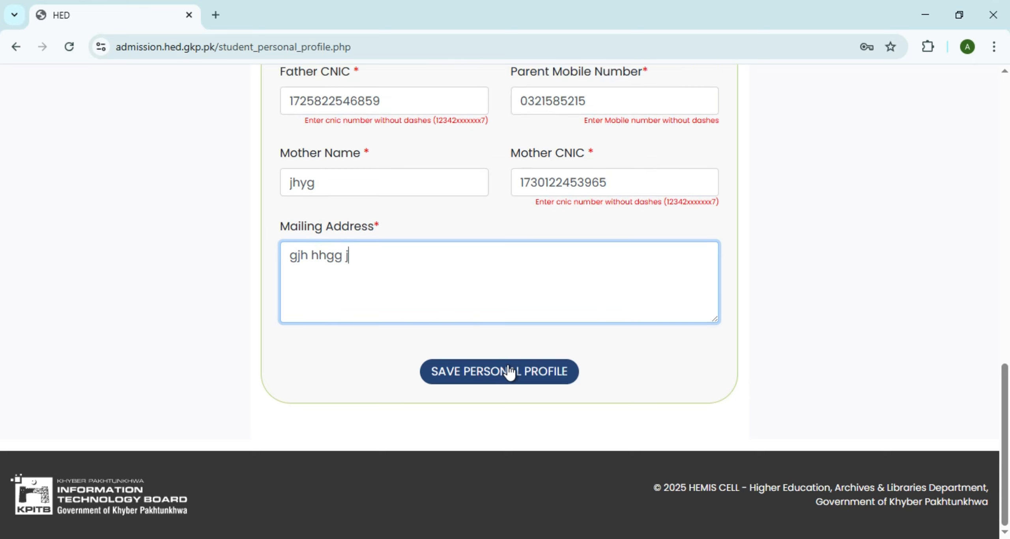
Step: Save the personal profile, confirming the entered information, and start an application for Inter admission
click(509, 371)
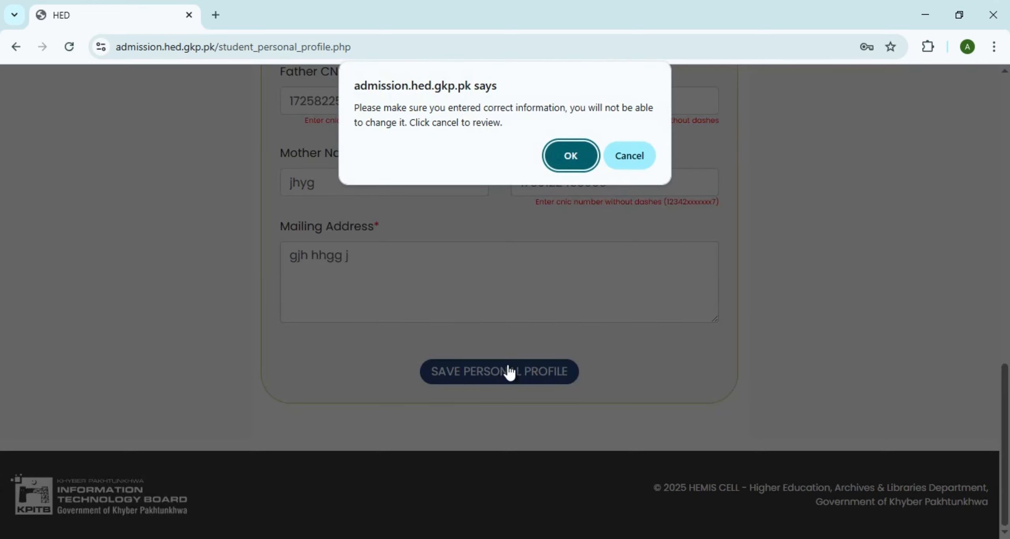
click(565, 154)
scroll(567, 239, up, 12)
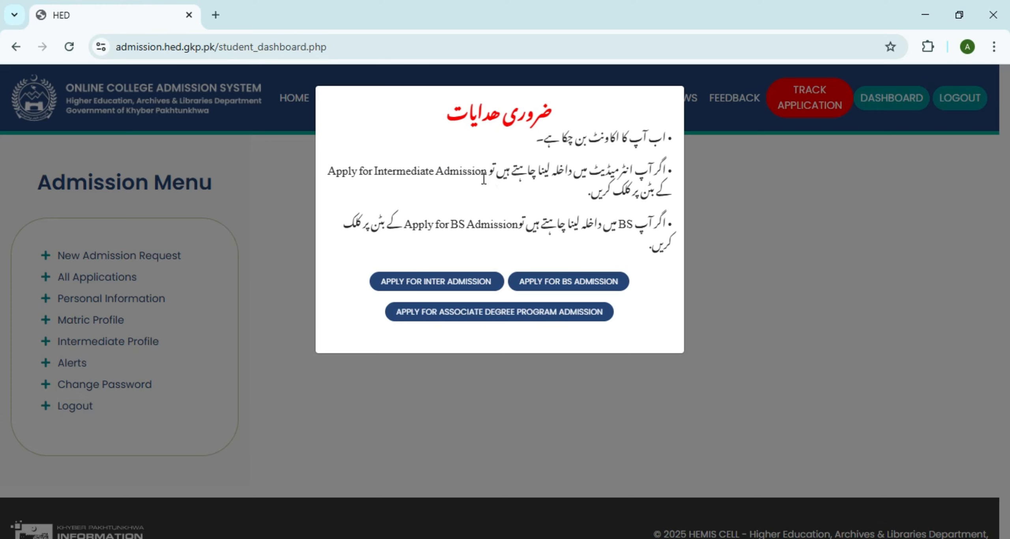
click(406, 283)
Step: Set the matric profile's study group to Science (biology, Chemistry, Physics, Maths)
scroll(432, 283, down, 2)
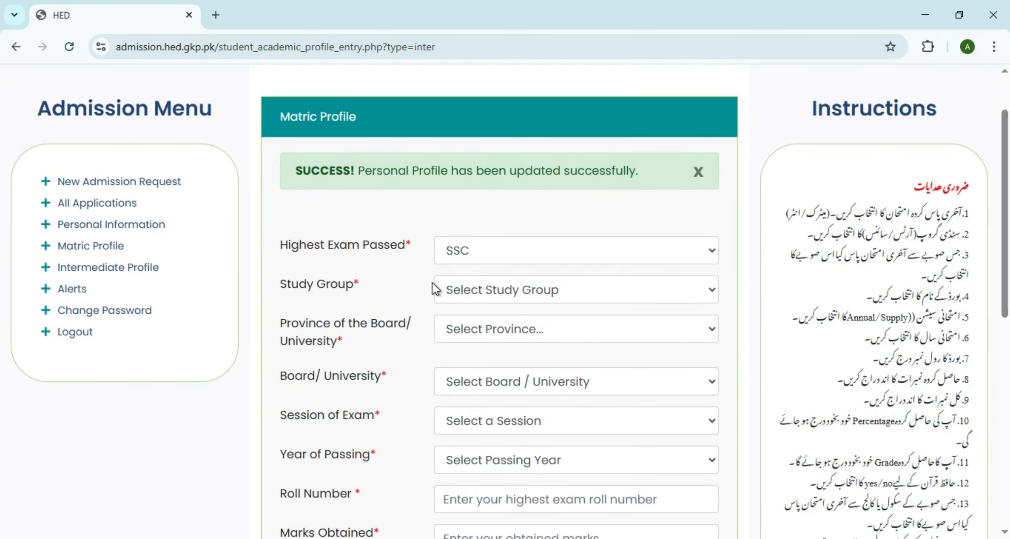
scroll(433, 282, down, 2)
click(498, 176)
click(497, 178)
click(500, 215)
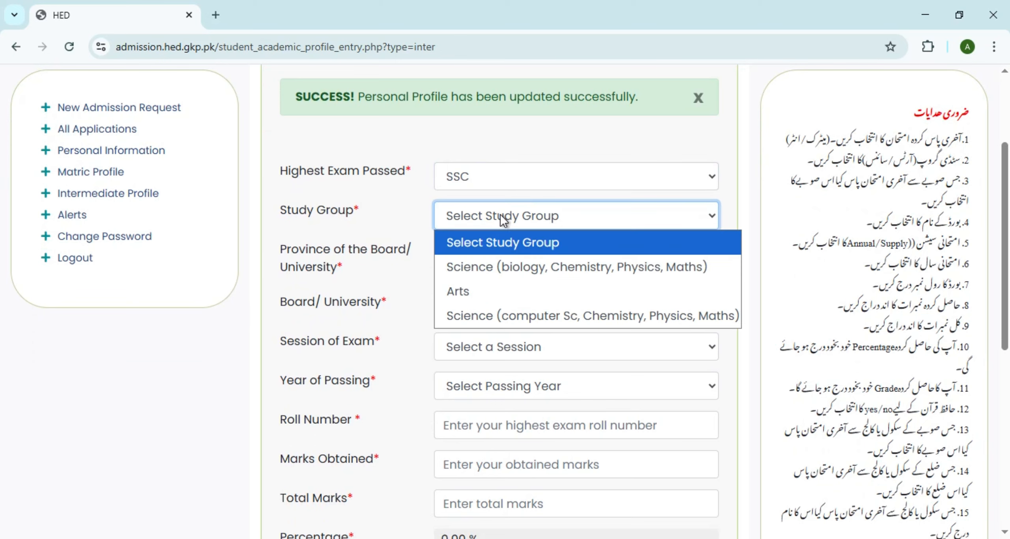
click(507, 269)
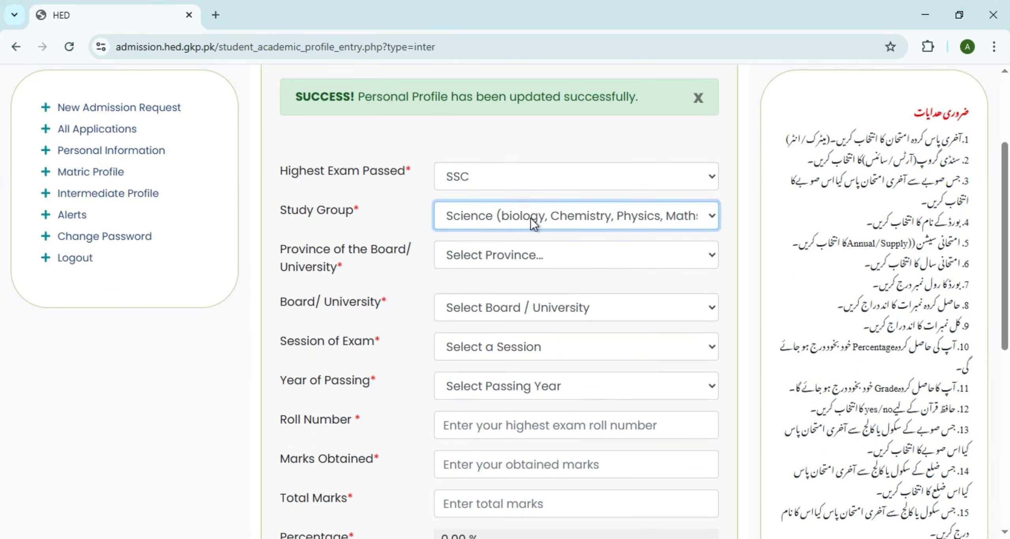
Step: Choose the province of the examining board and select BISE Peshawar as the board
click(487, 258)
click(499, 312)
click(499, 312)
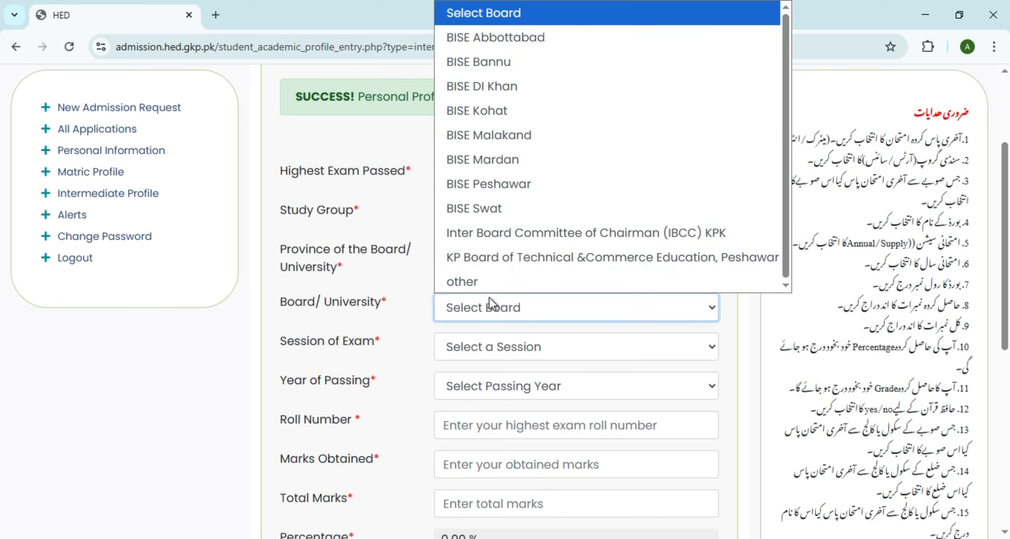
click(503, 184)
Step: Set the session of exam to Annual and the year of passing to 2025
scroll(498, 228, down, 5)
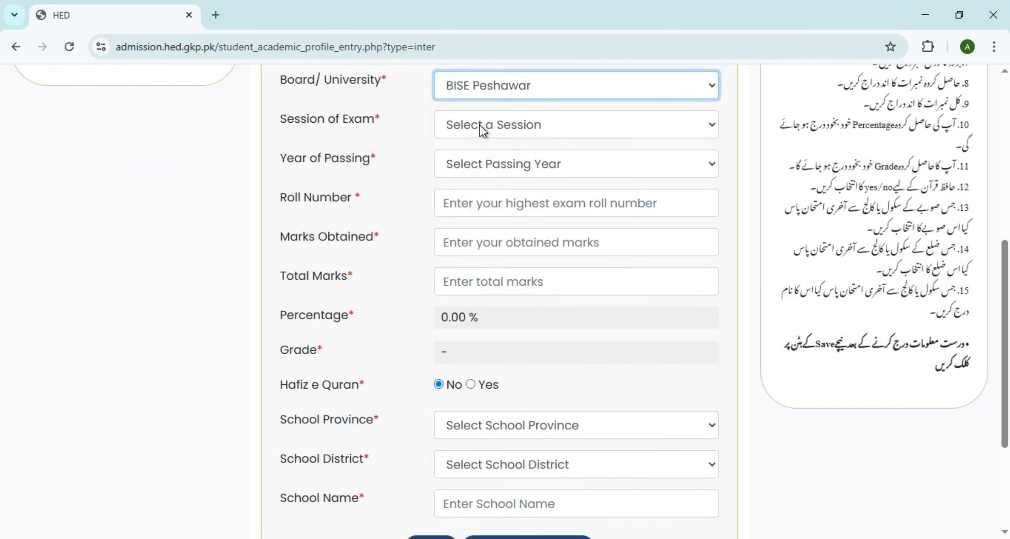
click(480, 125)
click(488, 176)
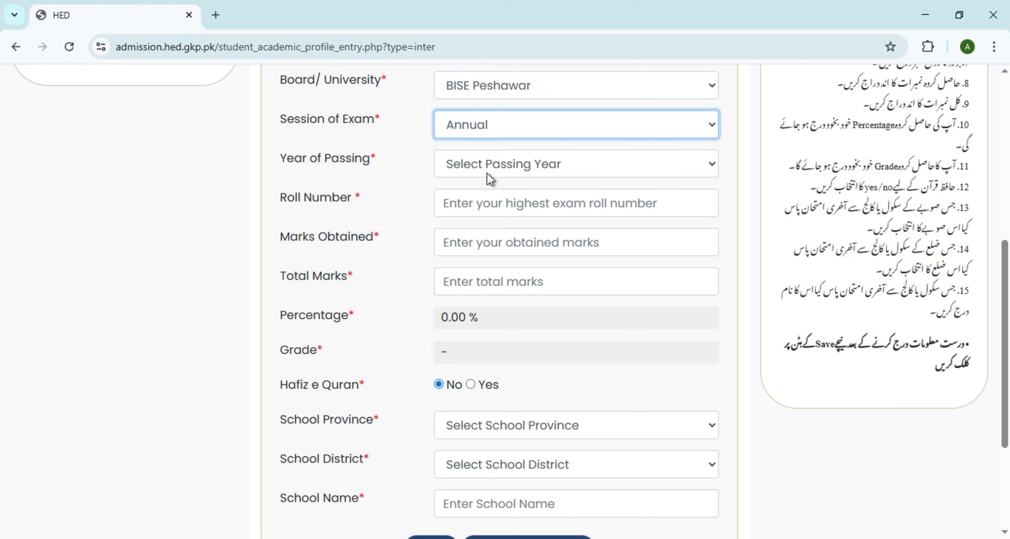
click(490, 163)
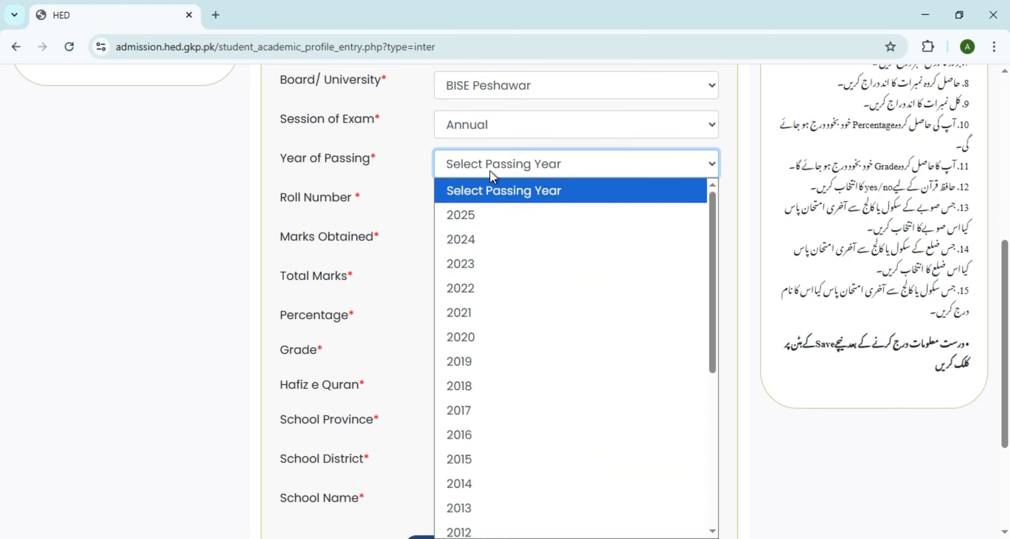
click(491, 213)
Step: Fill in the student's exam roll number, correcting its last digit
click(482, 205)
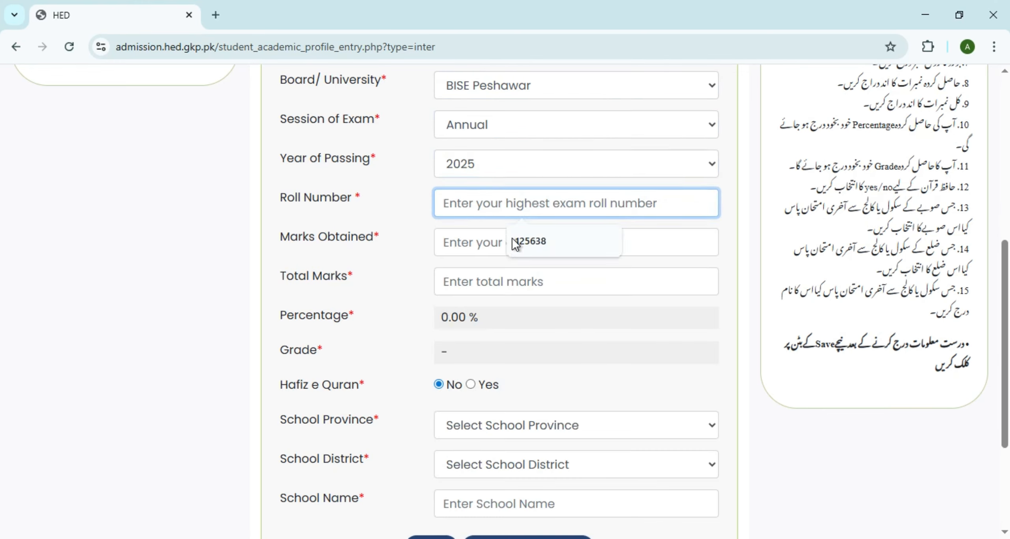
click(529, 242)
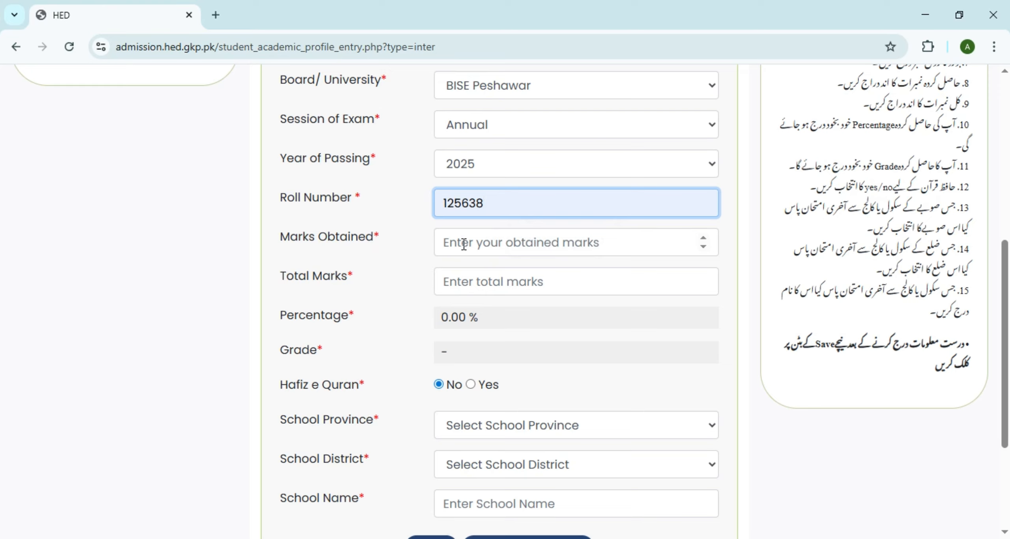
key(BackSpace)
text(8)
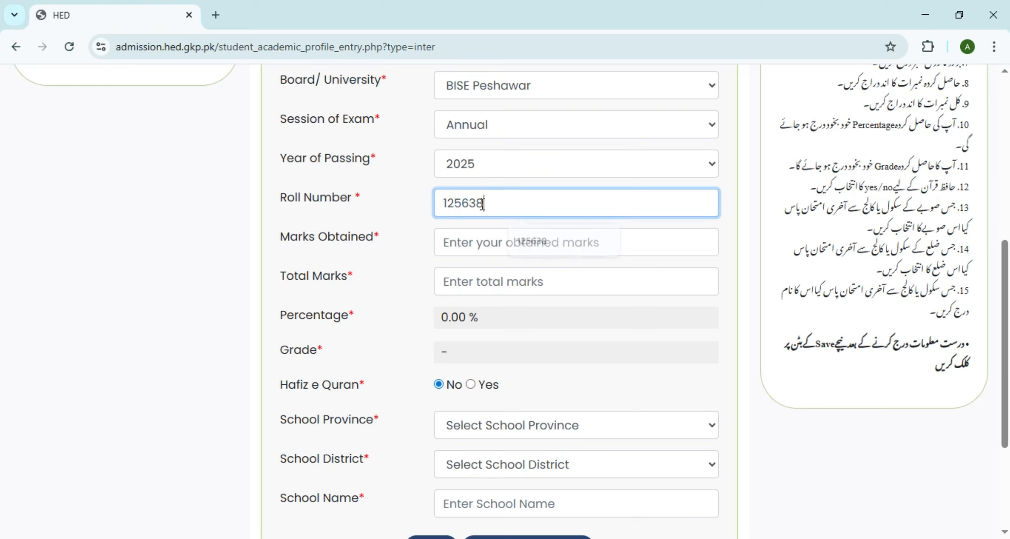
key(BackSpace)
text(9)
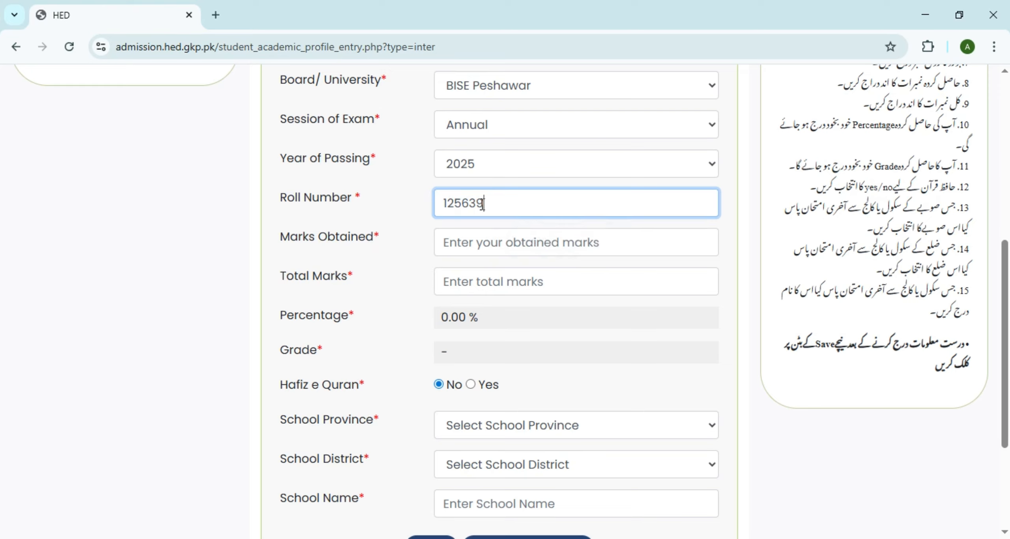
Step: Enter 750 as the marks obtained and 1200 as the total marks
click(485, 243)
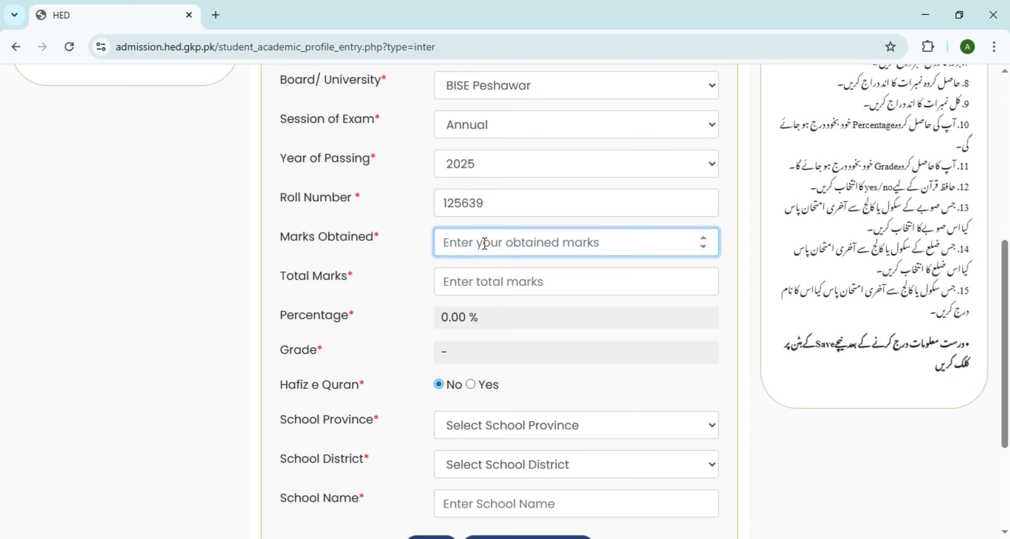
text(750)
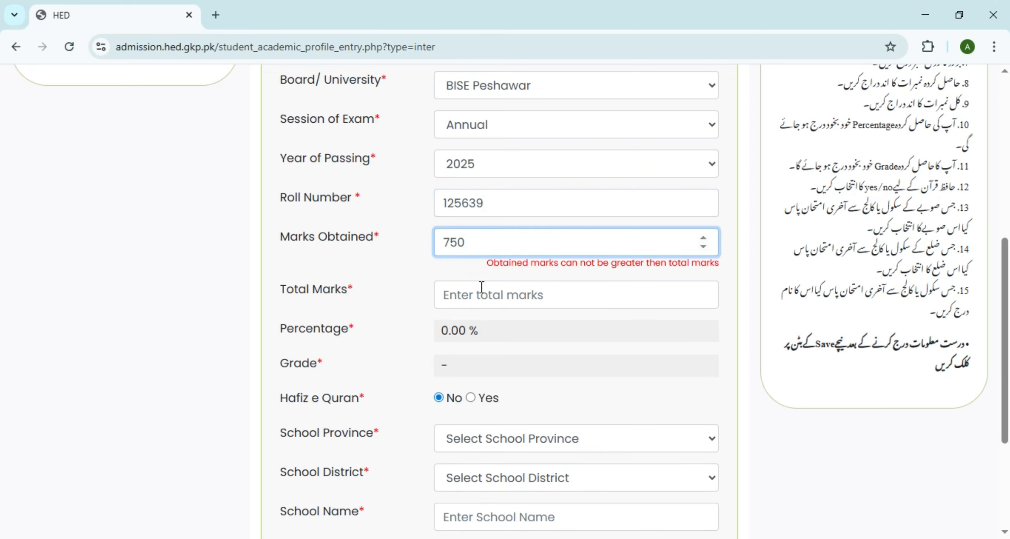
click(482, 295)
text(1200)
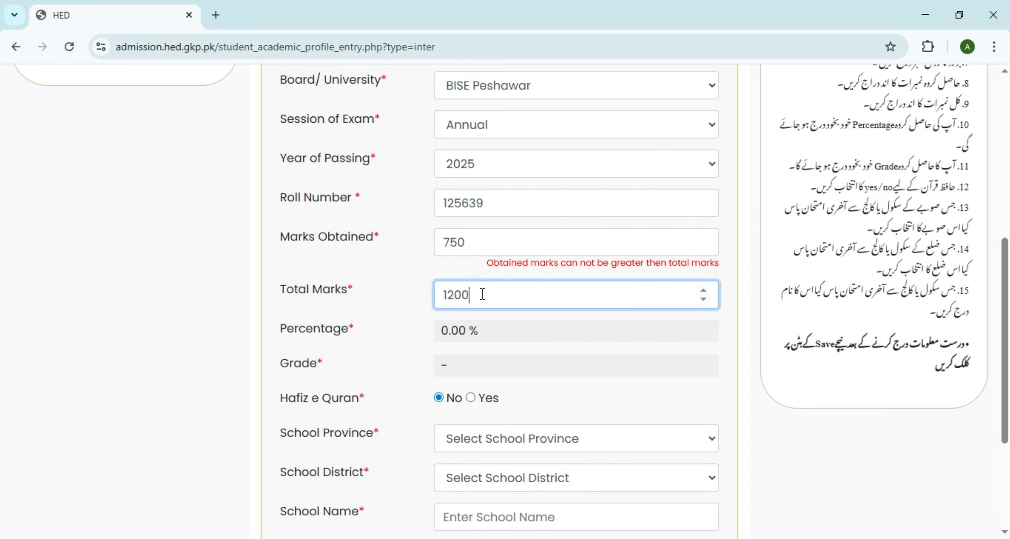
Step: Set the school province to Khyber Pakhtunkhwa and the school district to Peshawar
scroll(482, 294, down, 3)
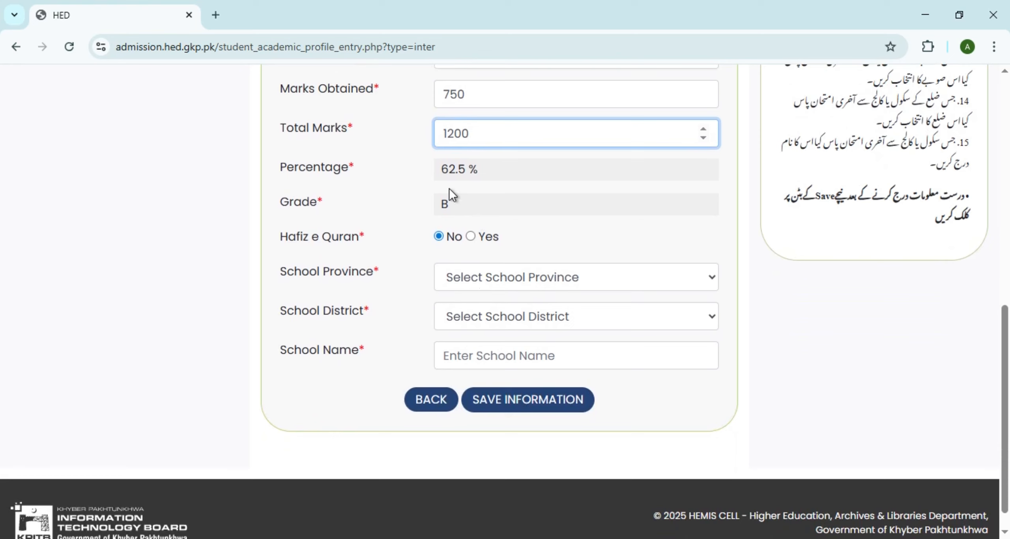
click(478, 282)
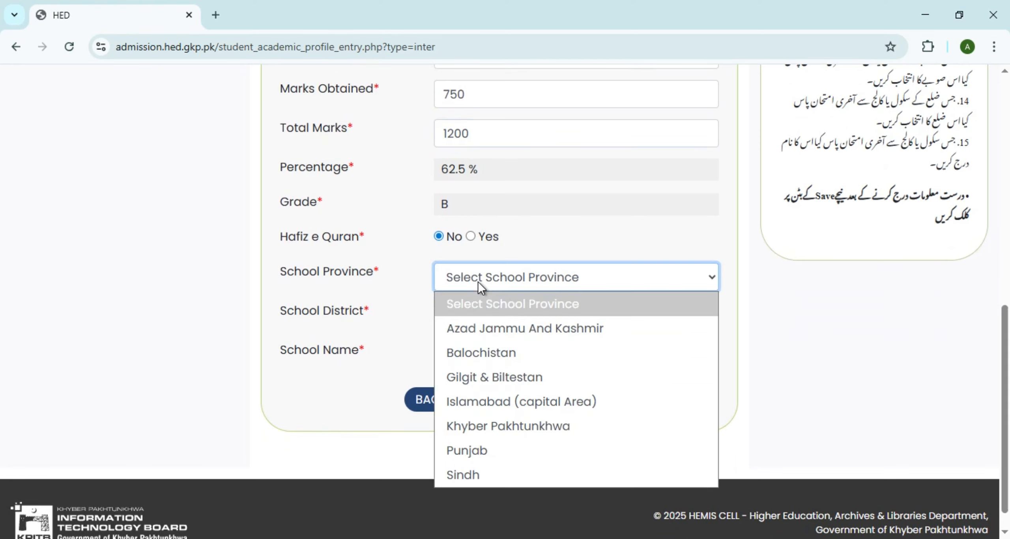
click(493, 425)
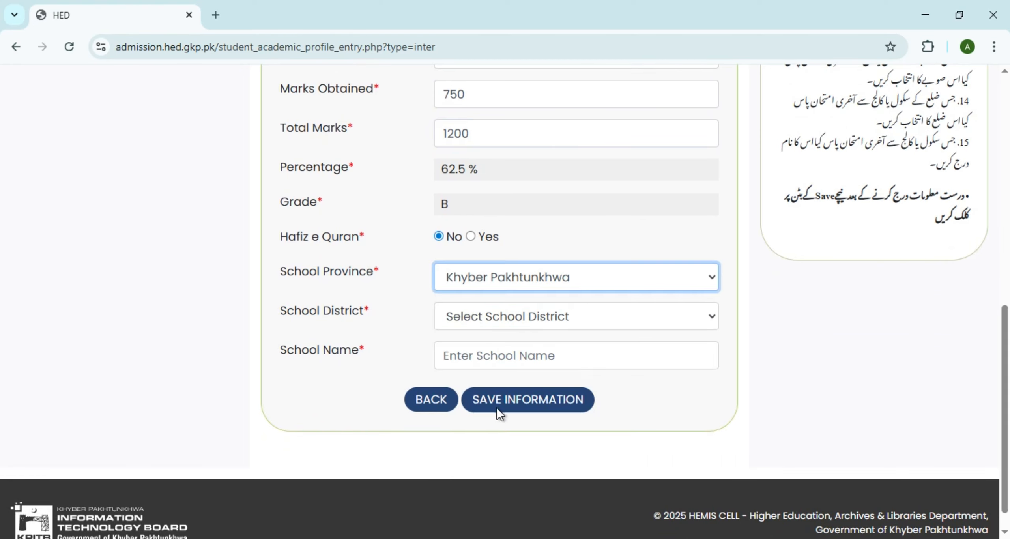
click(496, 316)
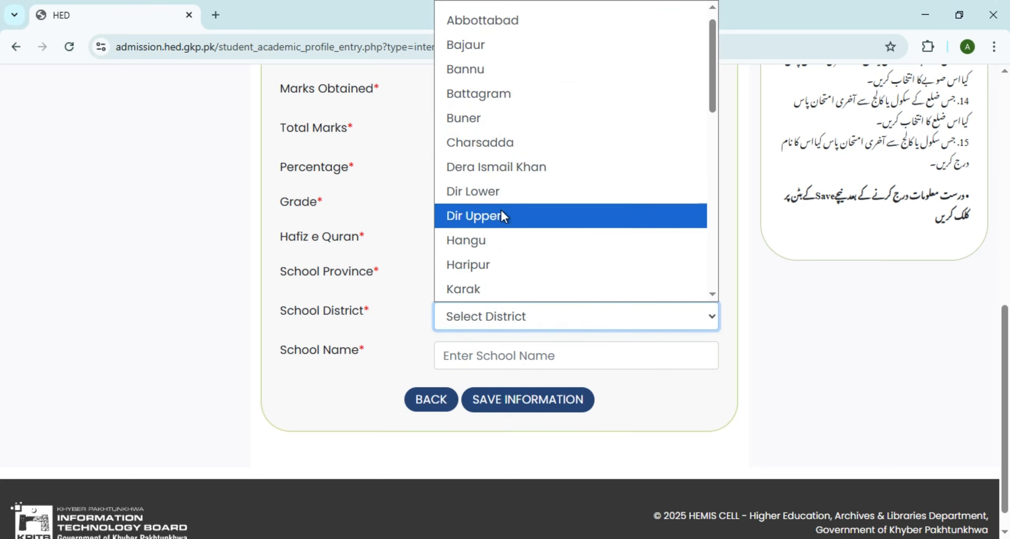
scroll(501, 210, down, 5)
scroll(499, 237, up, 3)
scroll(493, 241, down, 5)
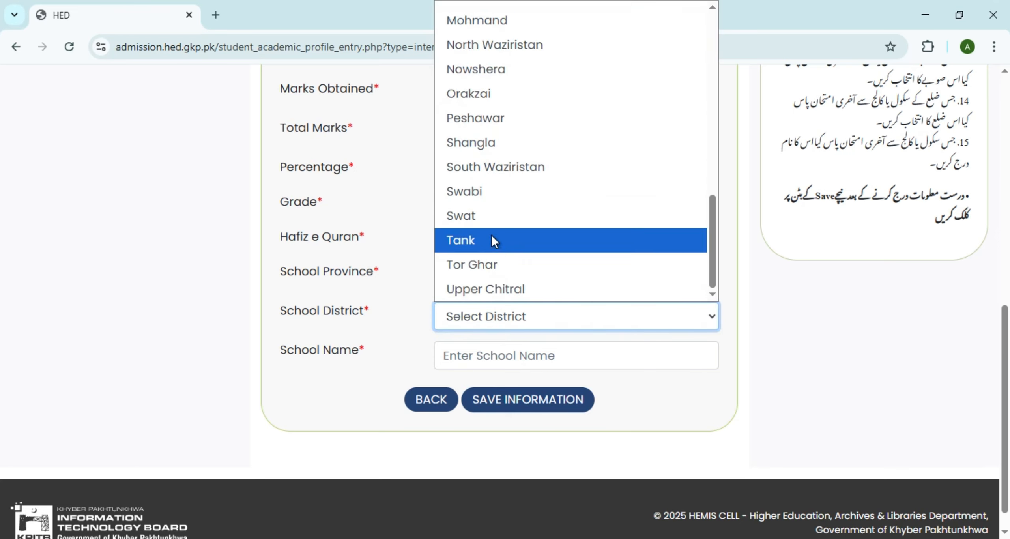
click(475, 120)
Step: Enter "asde red" as the school name and save the matric profile information
click(476, 356)
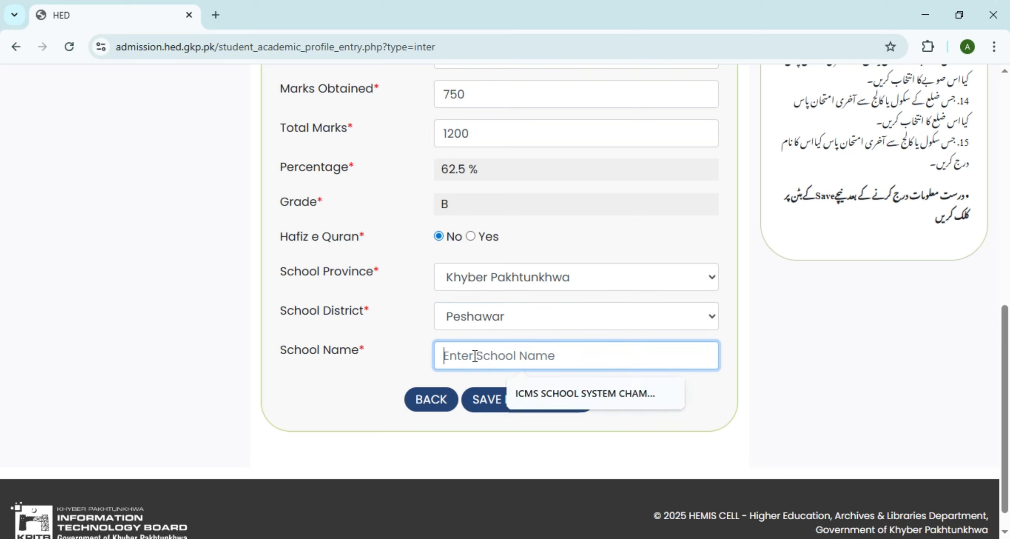
text(asde)
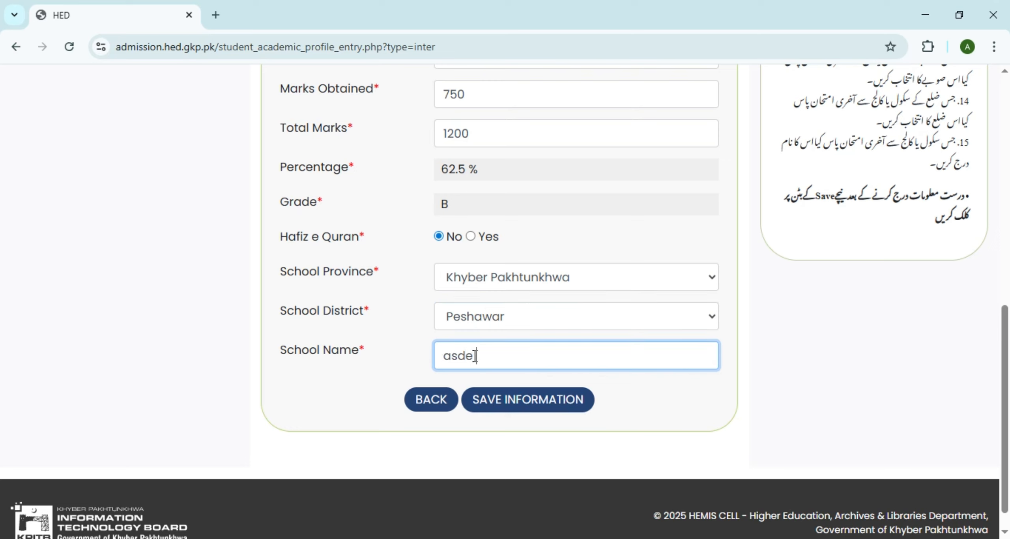
text( red)
click(487, 401)
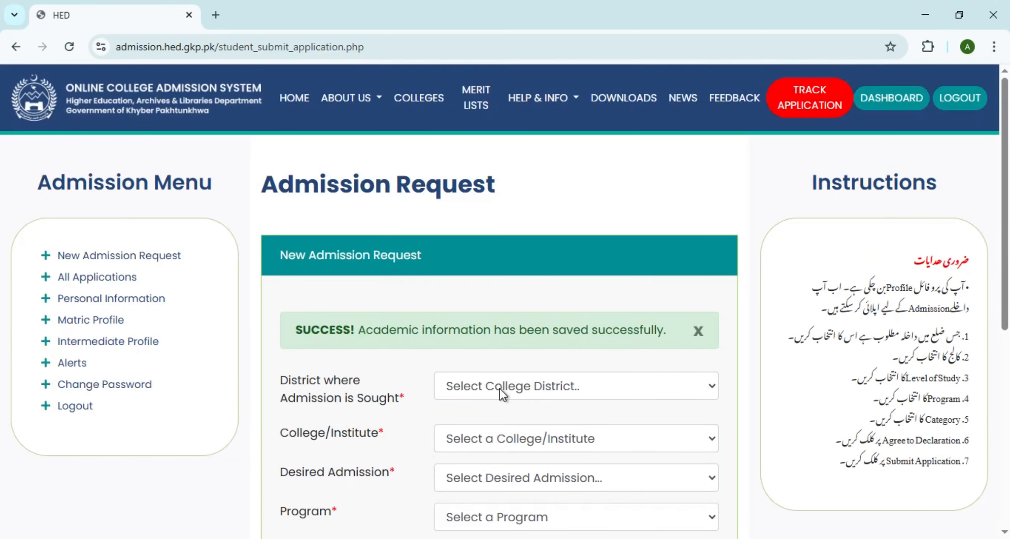
Step: In the new admission request, select Peshawar as the admission district and Government College Peshawar as the college
scroll(491, 374, down, 4)
scroll(475, 309, down, 2)
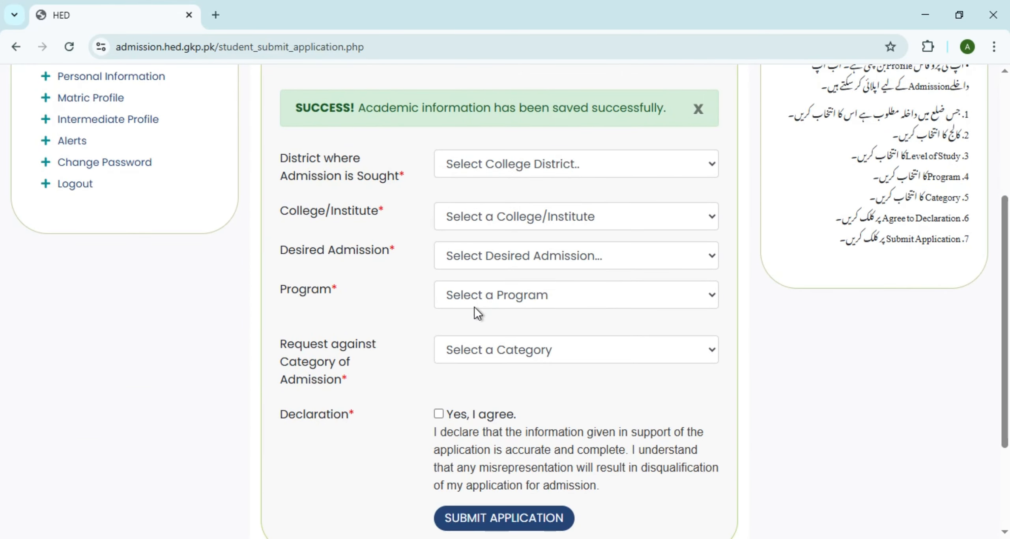
click(479, 165)
scroll(506, 236, down, 5)
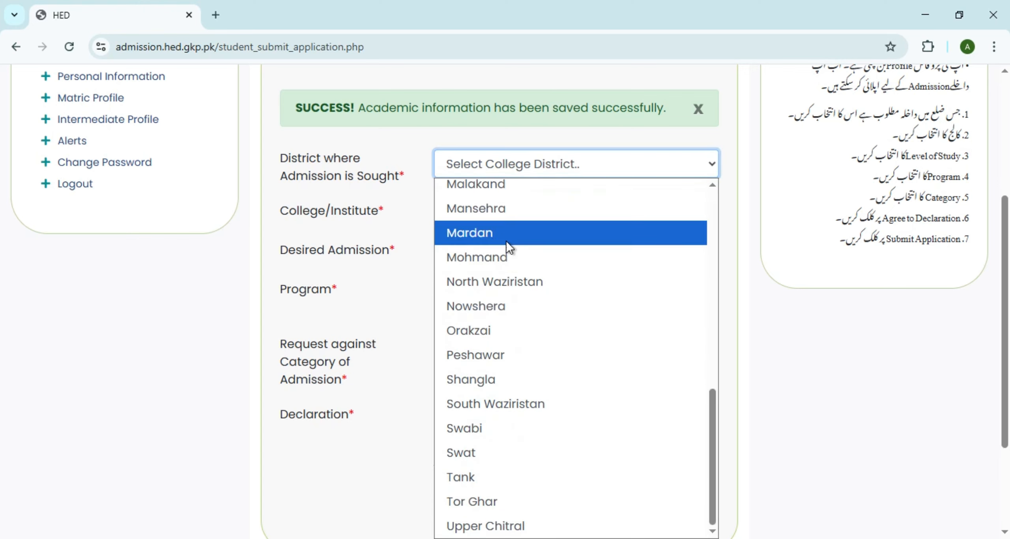
click(516, 355)
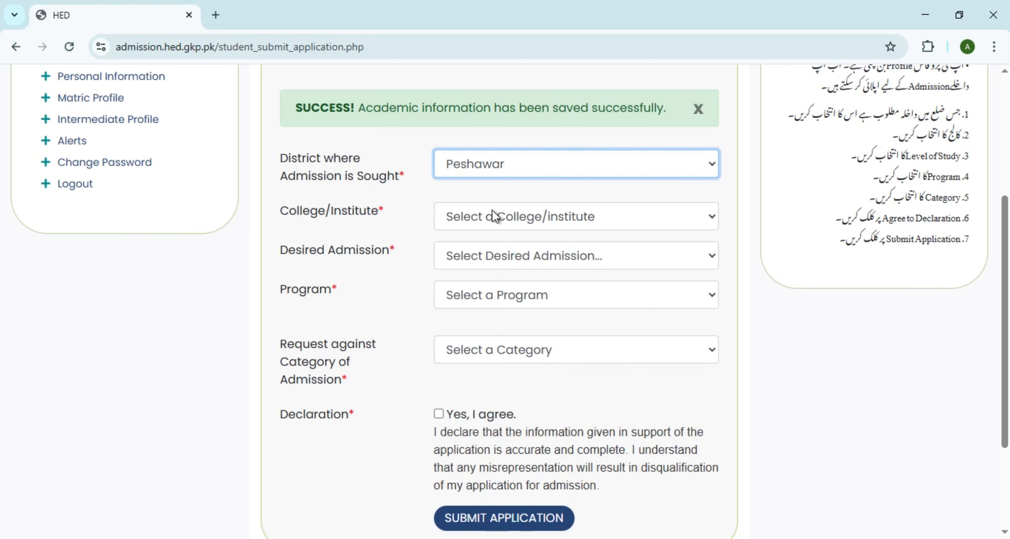
click(494, 221)
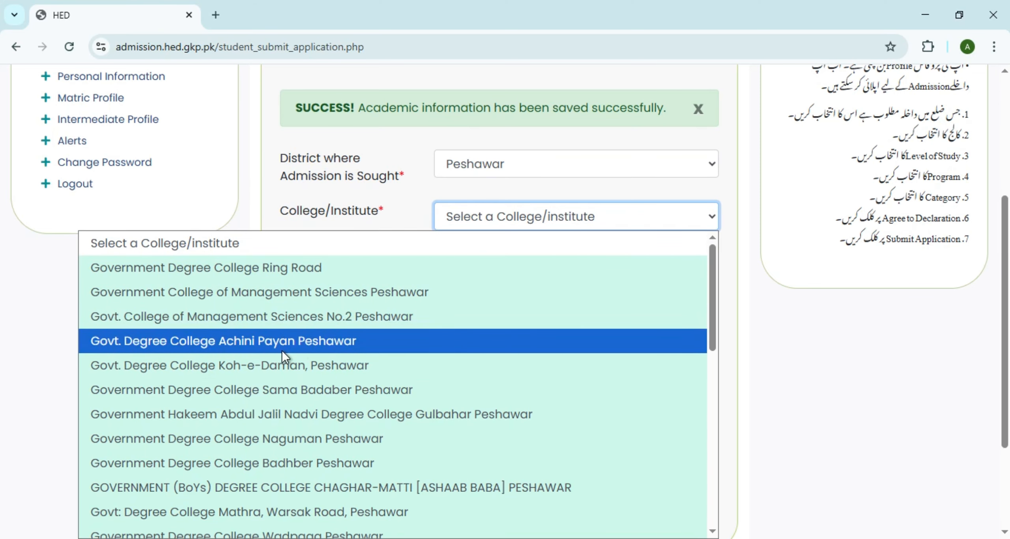
scroll(282, 351, down, 3)
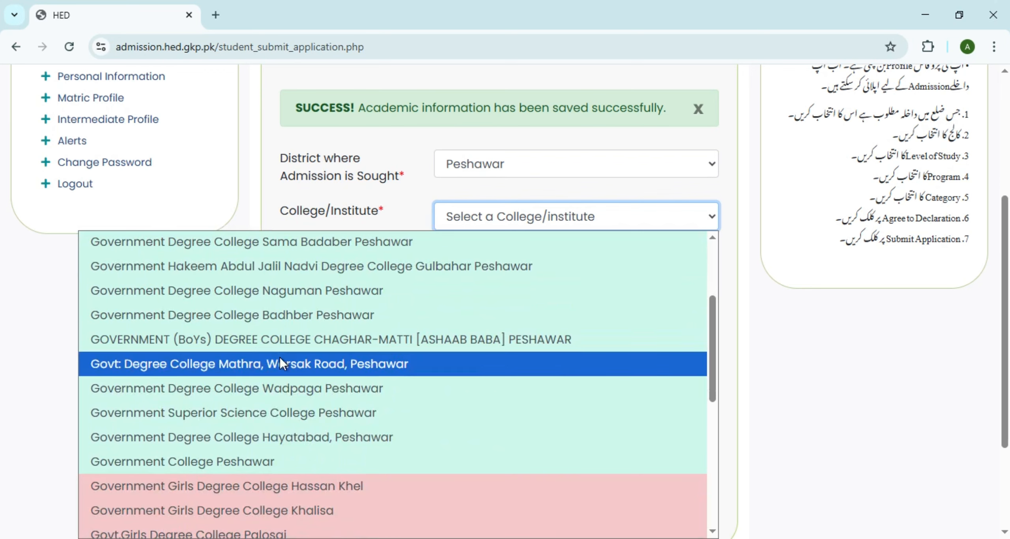
click(231, 463)
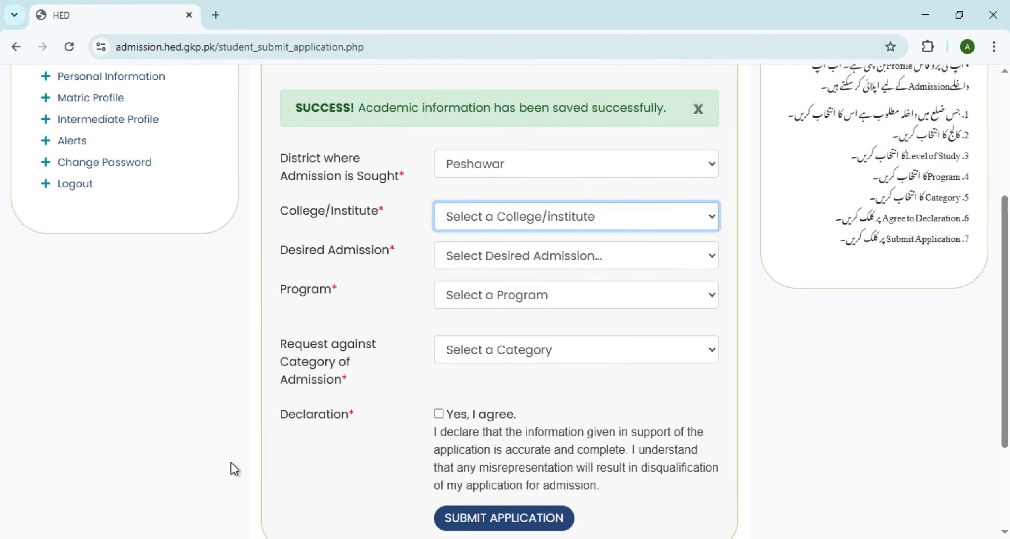
Step: Set the desired admission to Intermediate/Diploma, dismiss the age notice, and choose Pre-Medical as the program
click(558, 256)
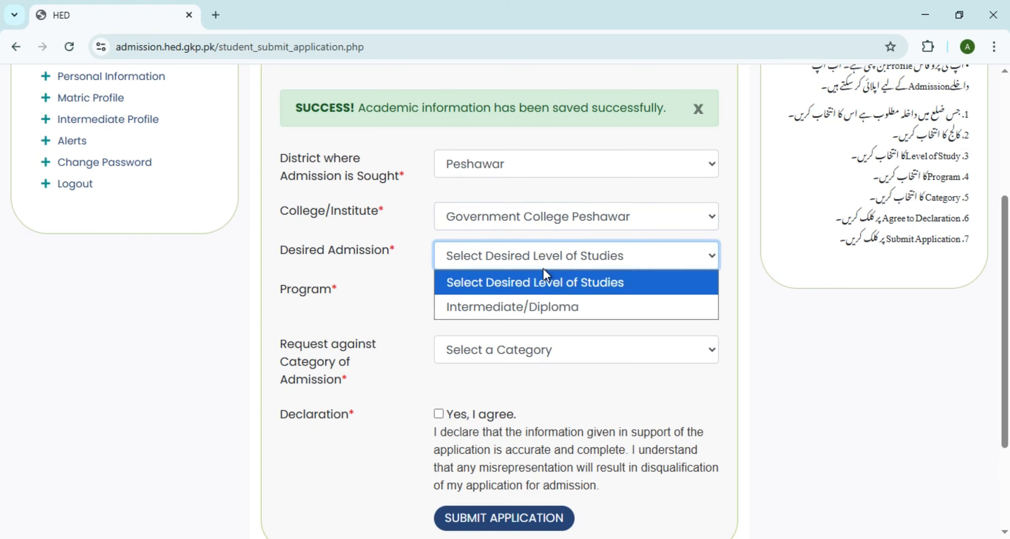
click(515, 305)
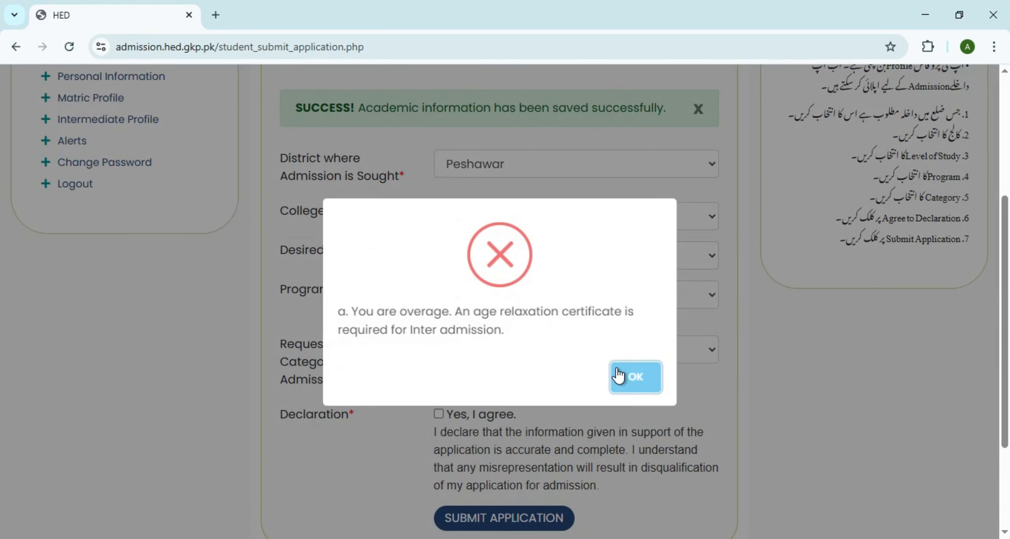
click(638, 382)
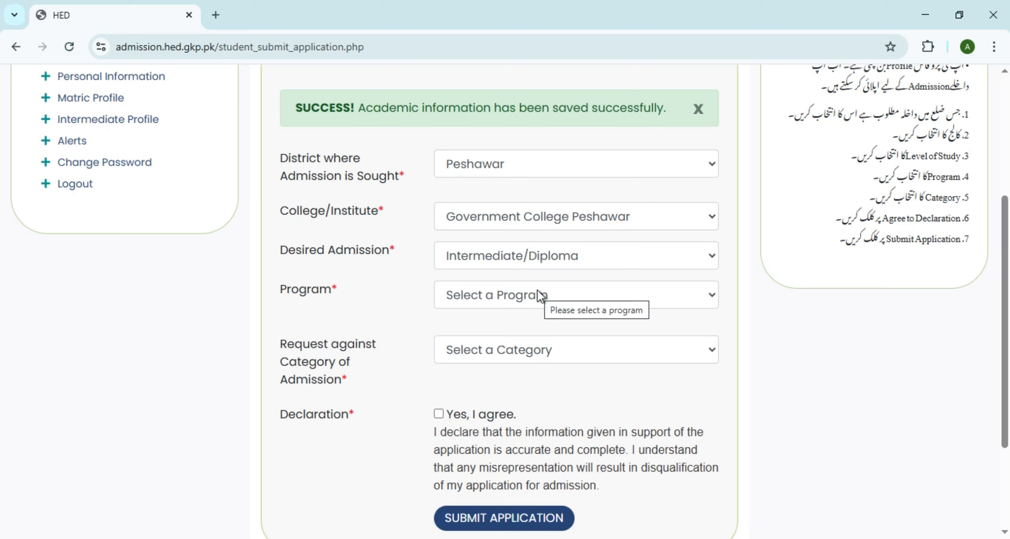
click(540, 295)
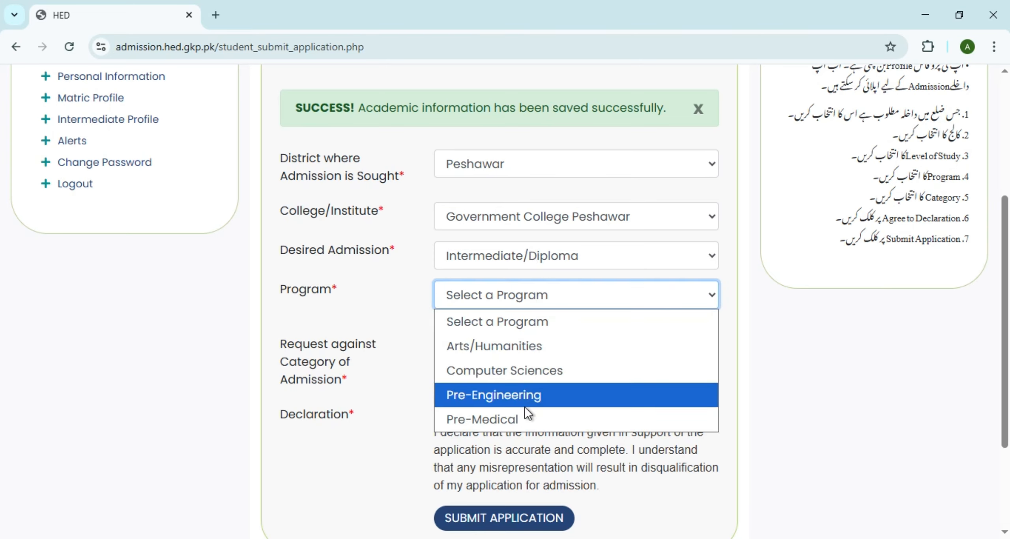
click(520, 422)
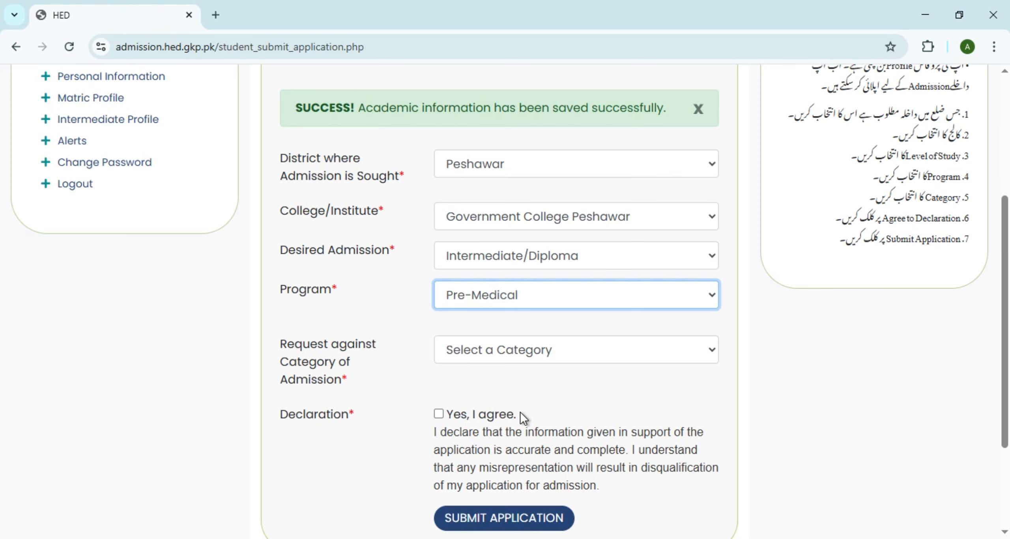
click(528, 295)
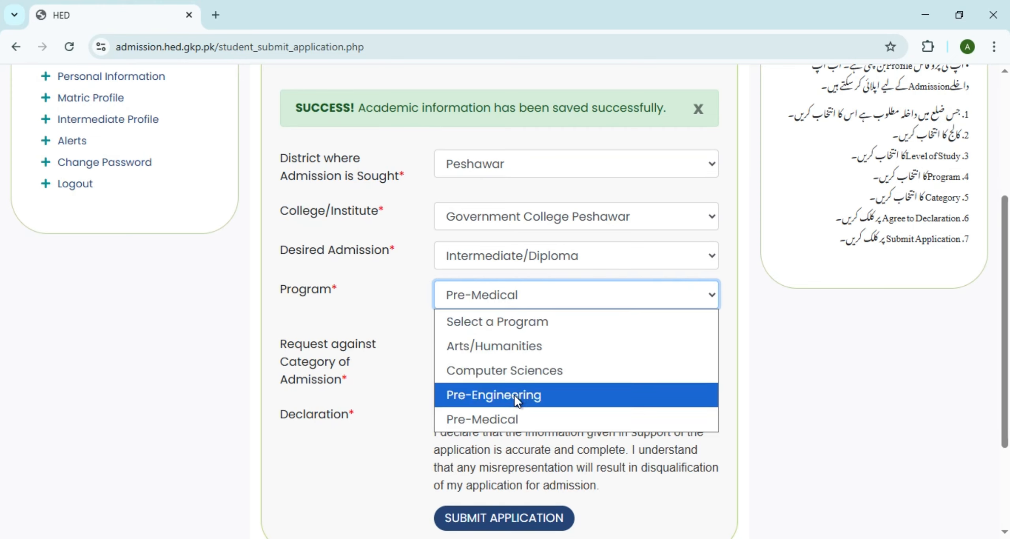
click(835, 393)
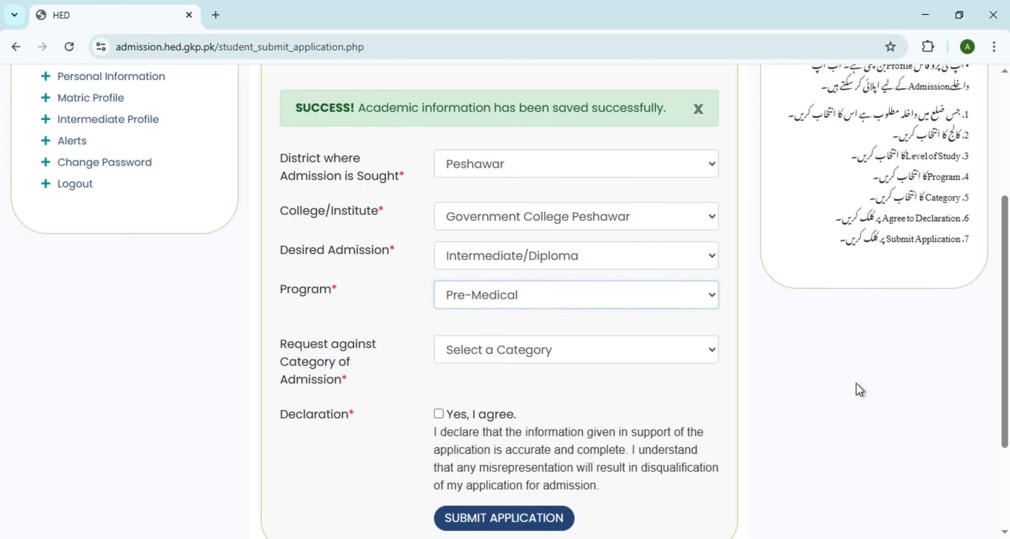
Step: Set the requested category of admission to Open Merit
click(509, 351)
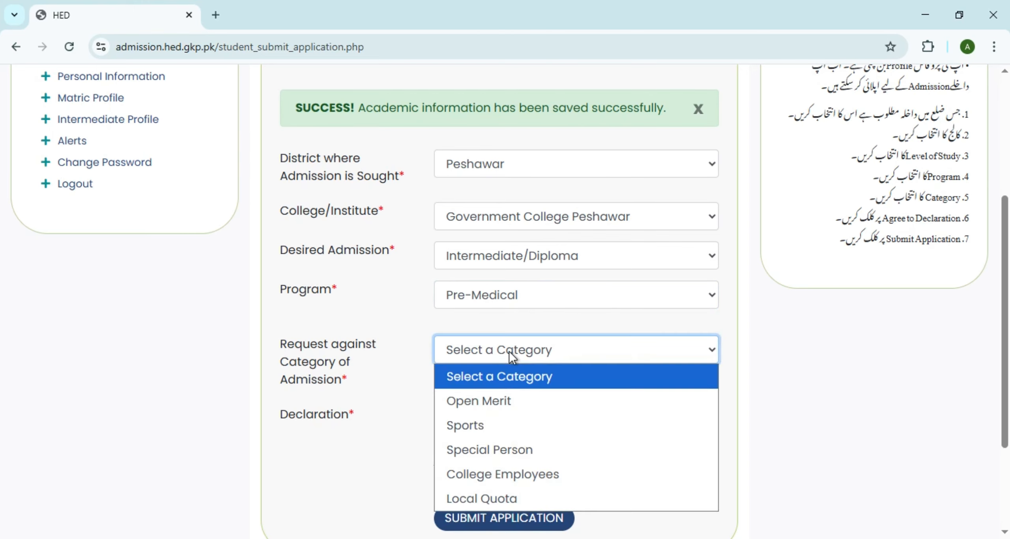
scroll(860, 367, down, 3)
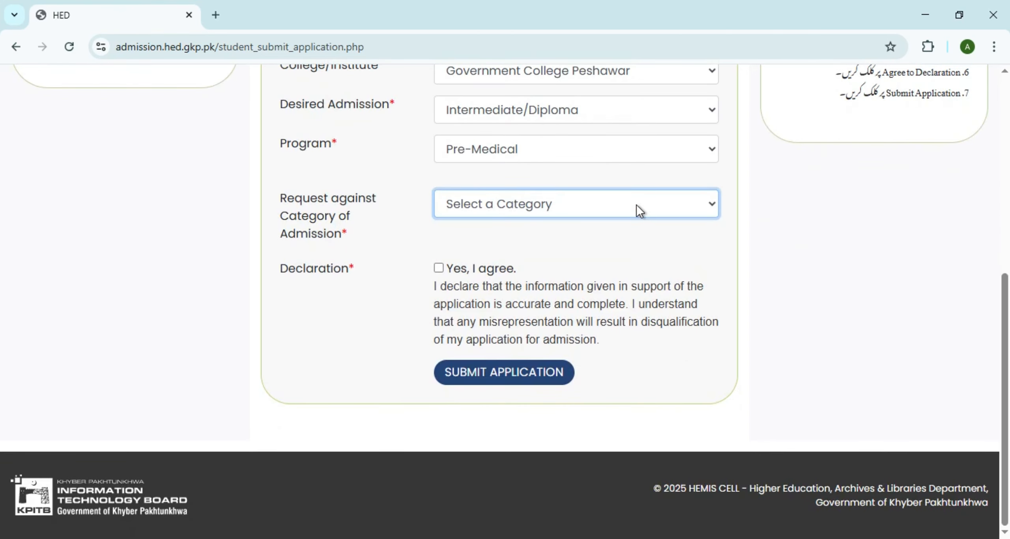
click(636, 205)
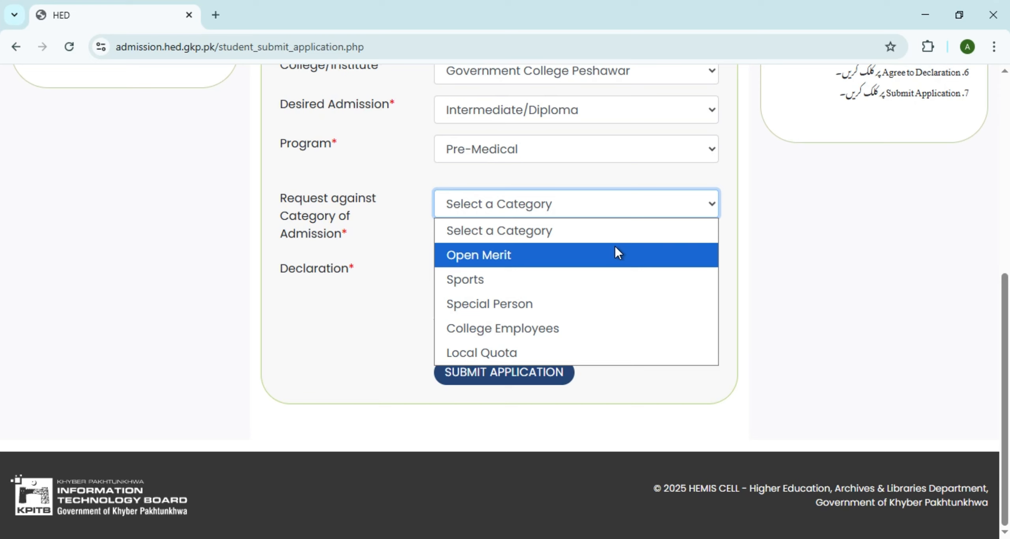
click(617, 252)
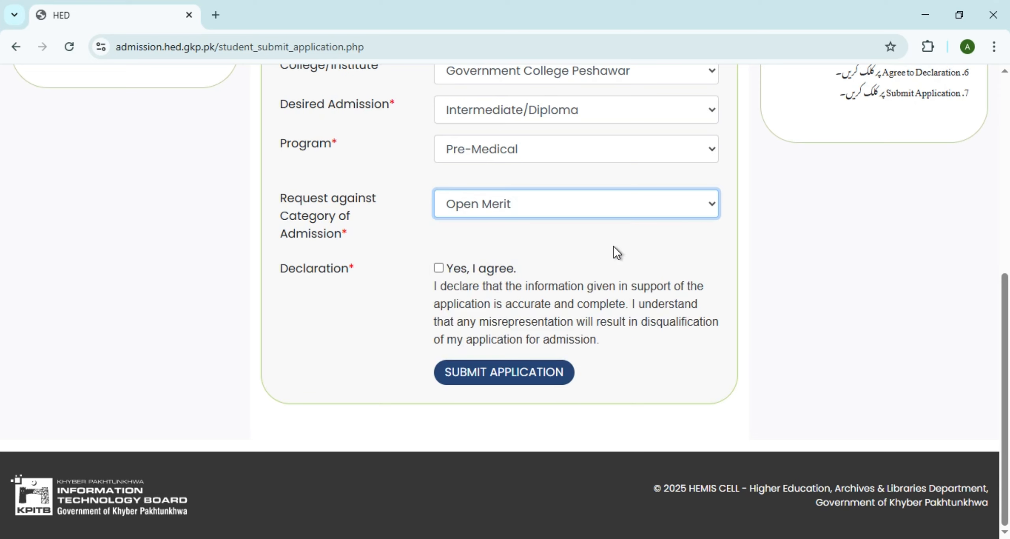
click(510, 203)
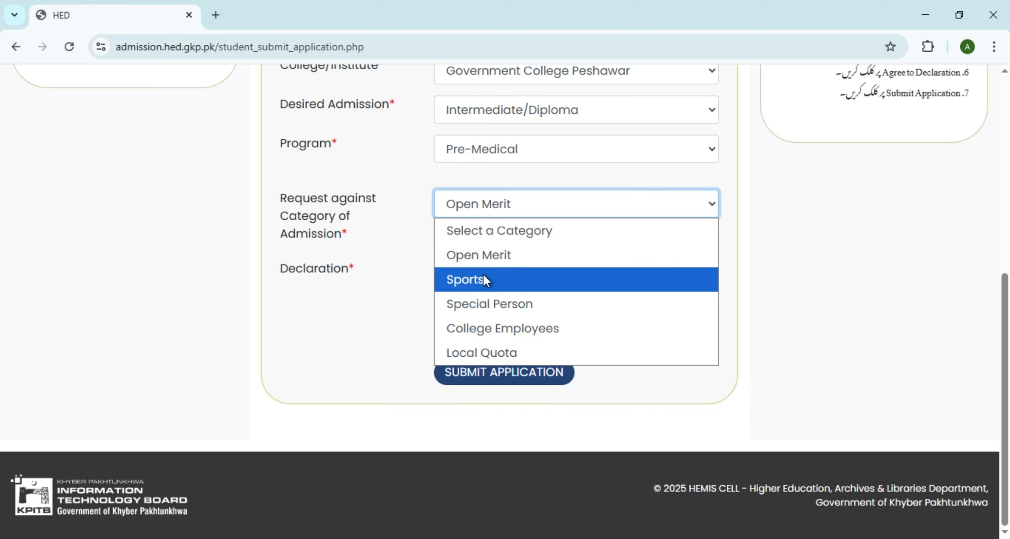
click(484, 257)
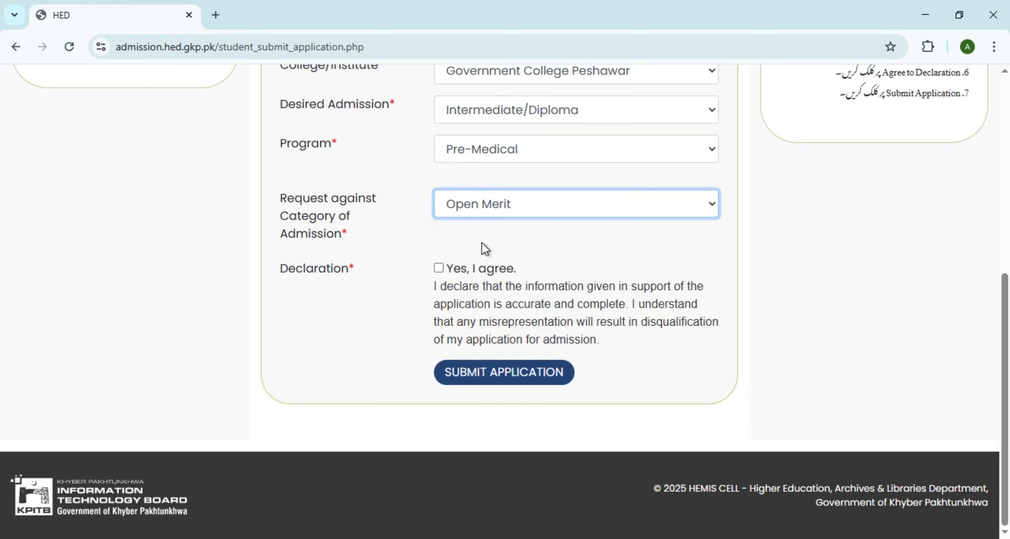
Step: Try Sports as the requested category of admission and dismiss the eligibility notice
click(481, 204)
click(482, 278)
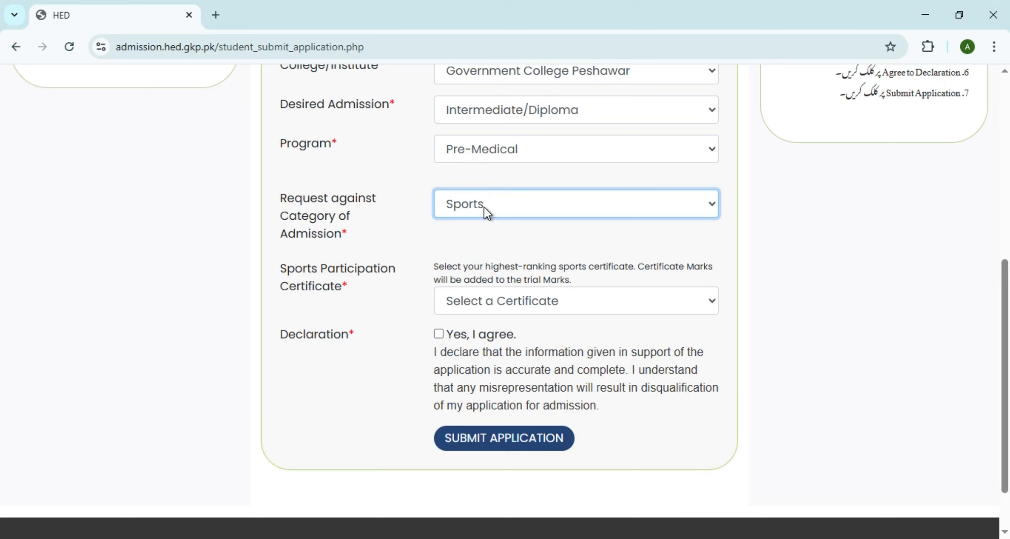
click(485, 207)
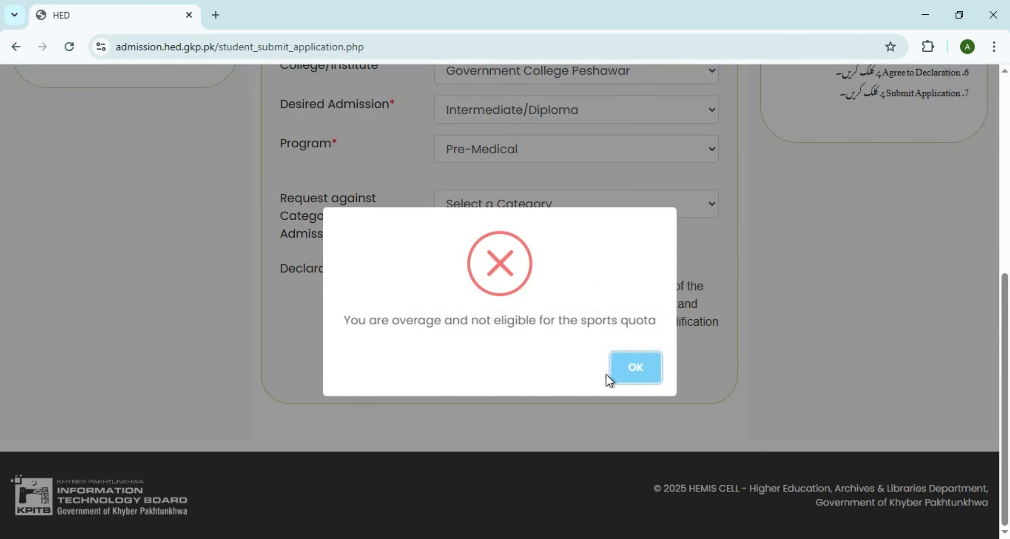
click(615, 368)
Step: Choose Open Merit as the category of admission, agree to the declaration, and submit the application
click(518, 206)
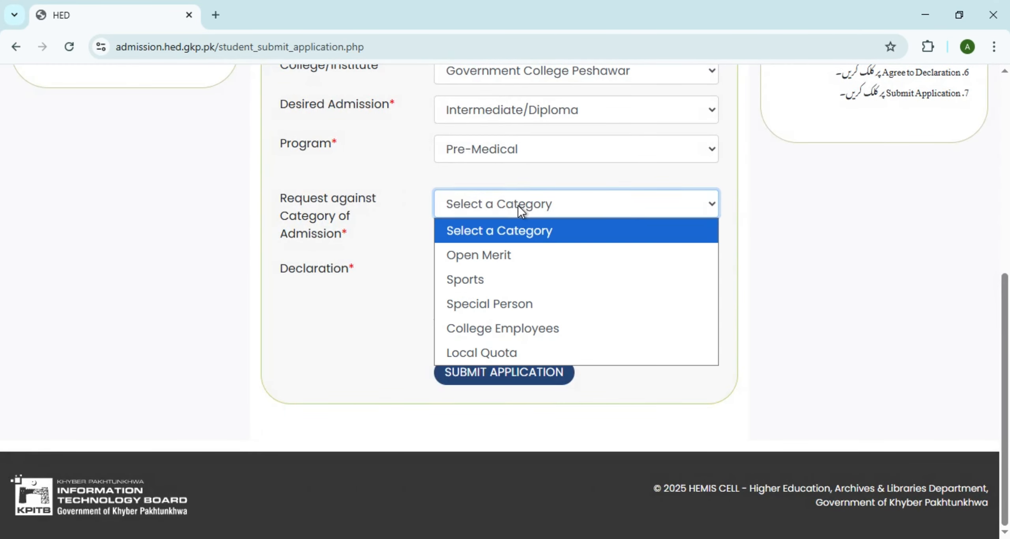
click(507, 255)
click(439, 268)
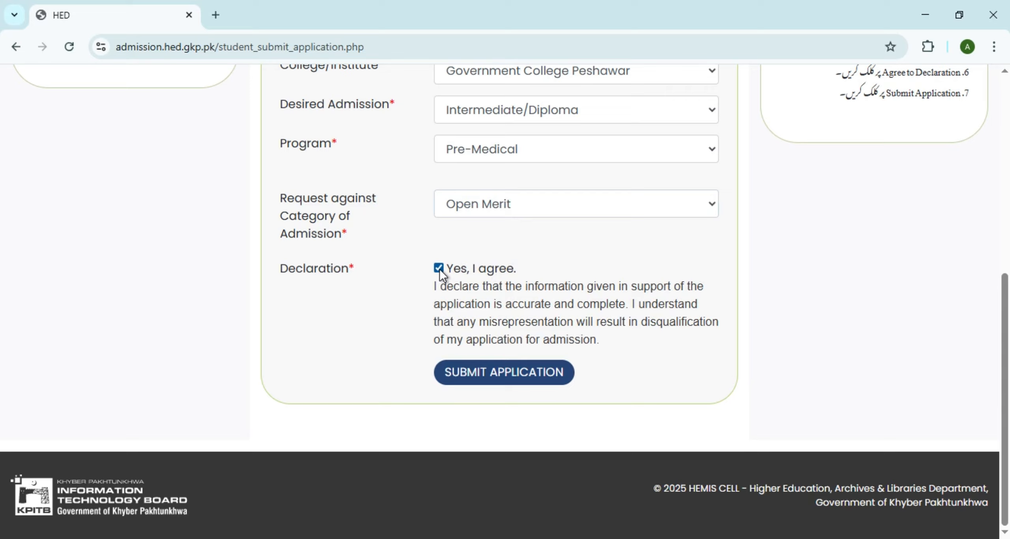
click(461, 369)
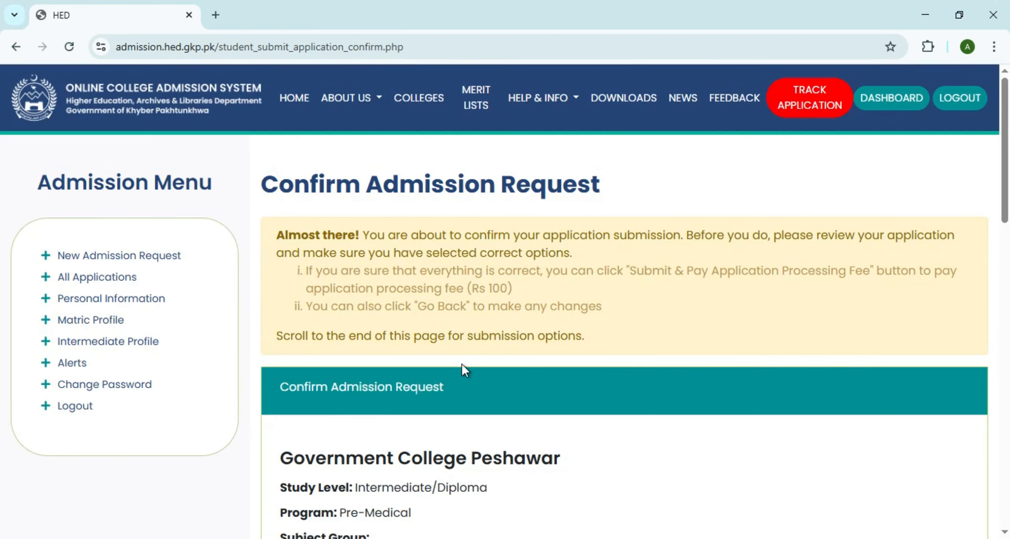
Step: Review the admission request summary and submit it to continue to the application processing fee
scroll(462, 364, down, 3)
scroll(462, 364, down, 10)
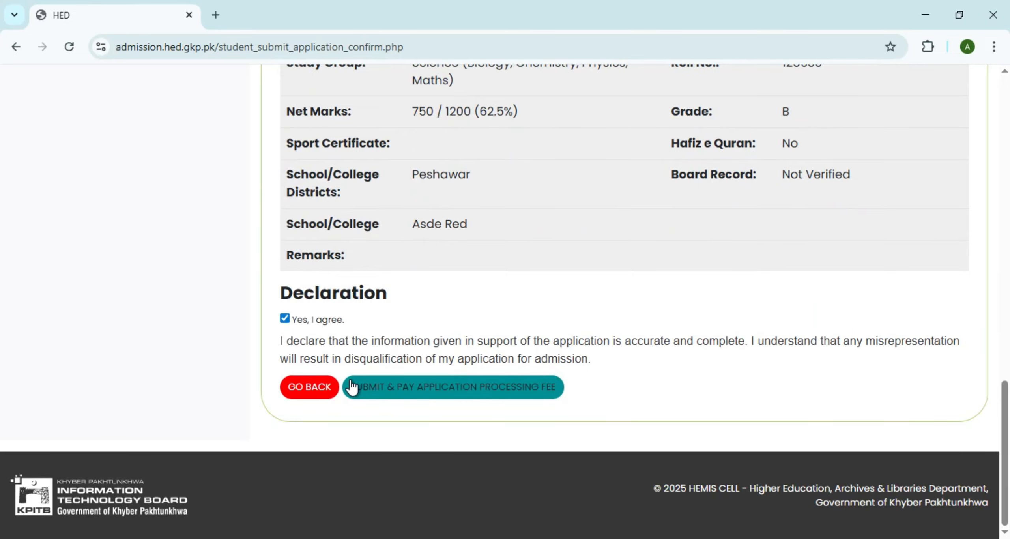
scroll(326, 322, up, 12)
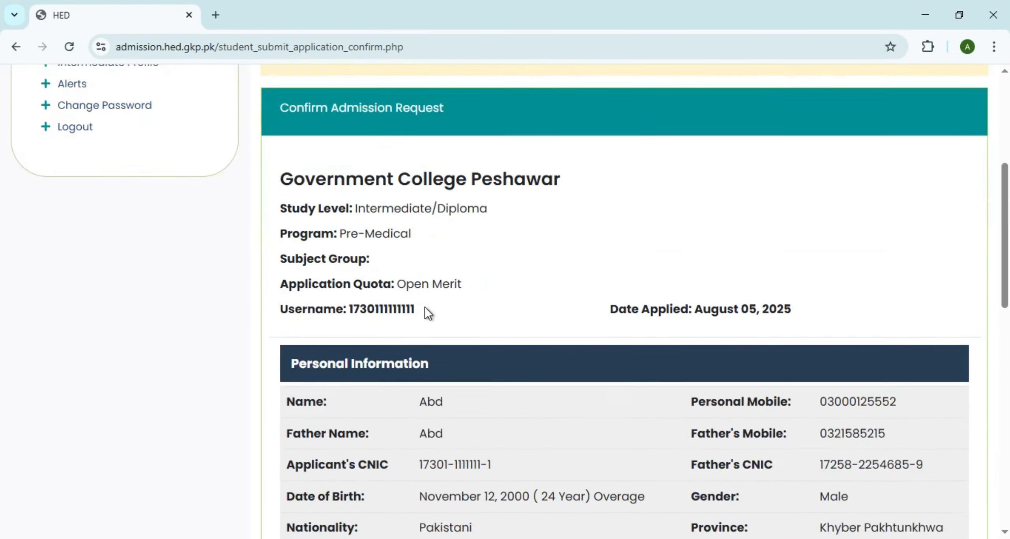
scroll(425, 306, down, 1)
scroll(555, 267, down, 10)
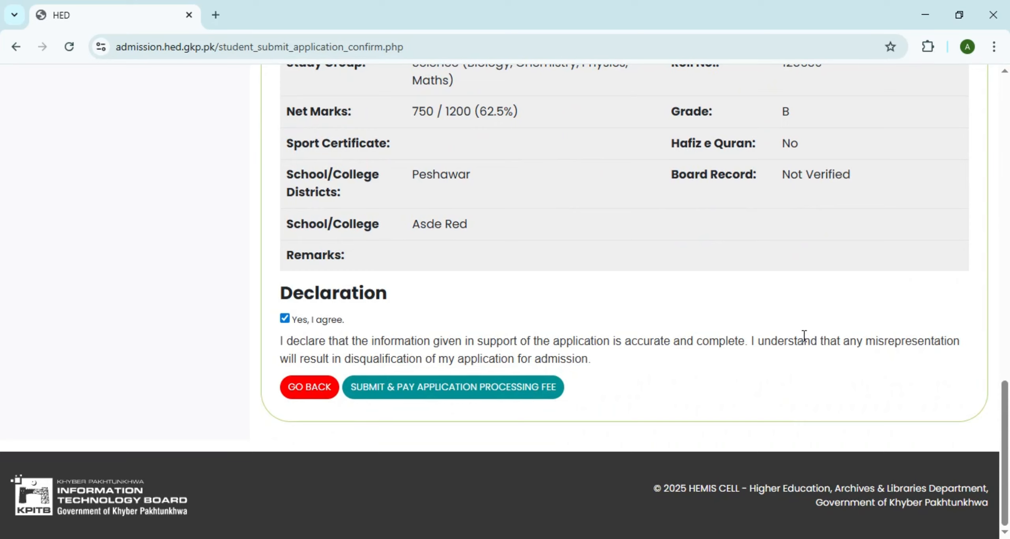
click(432, 389)
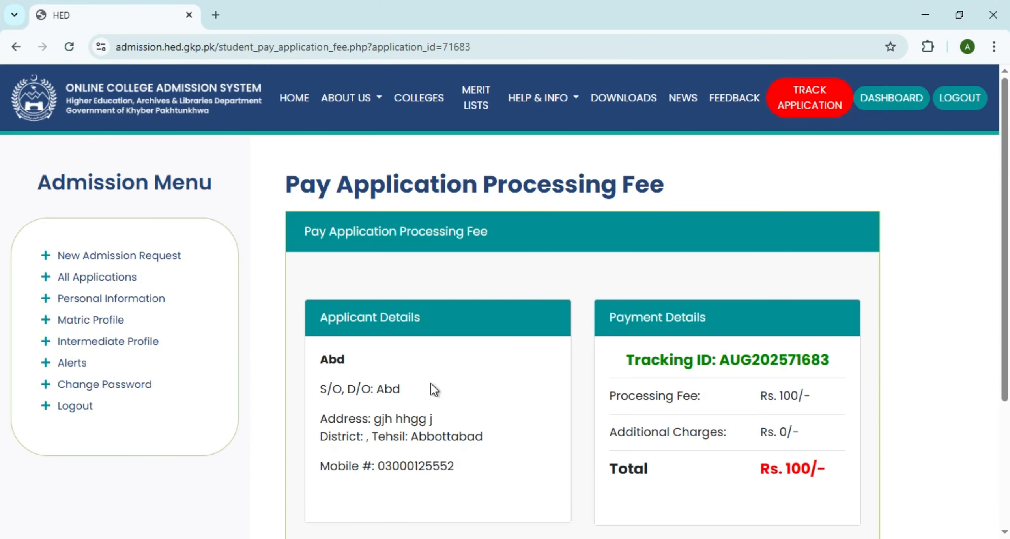
Step: Check the tracking ID in the payment details and proceed with the processing fee payment
scroll(467, 361, down, 5)
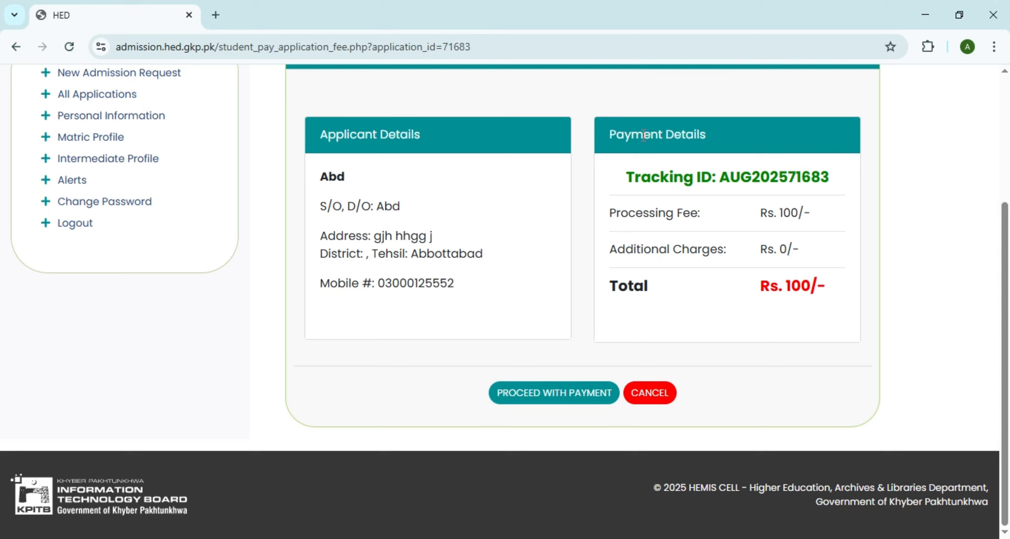
drag(717, 179, 838, 180)
click(837, 185)
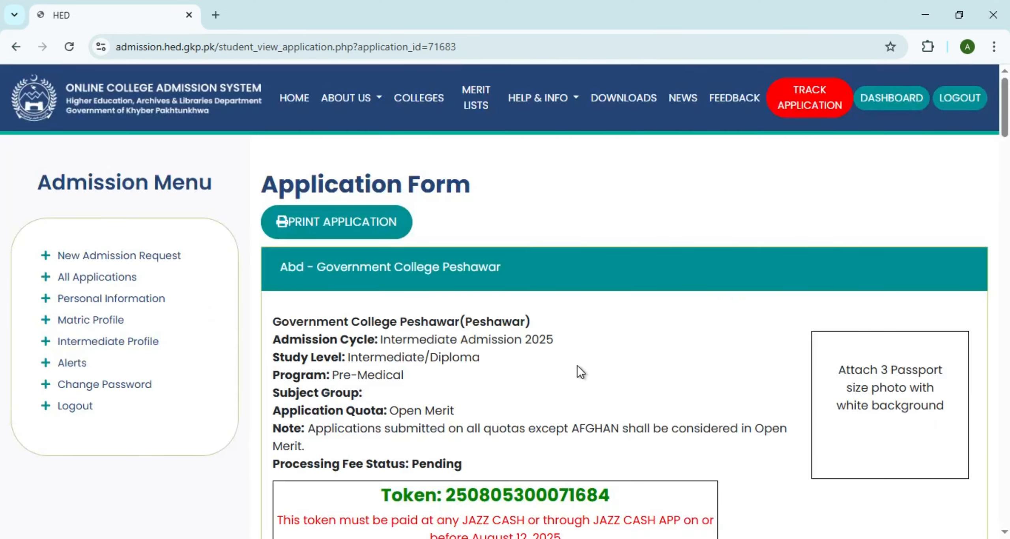
Step: Look through the generated application form, including the payment token, its payment instructions, and the age relaxation application at the end
scroll(526, 359, down, 5)
scroll(400, 279, up, 5)
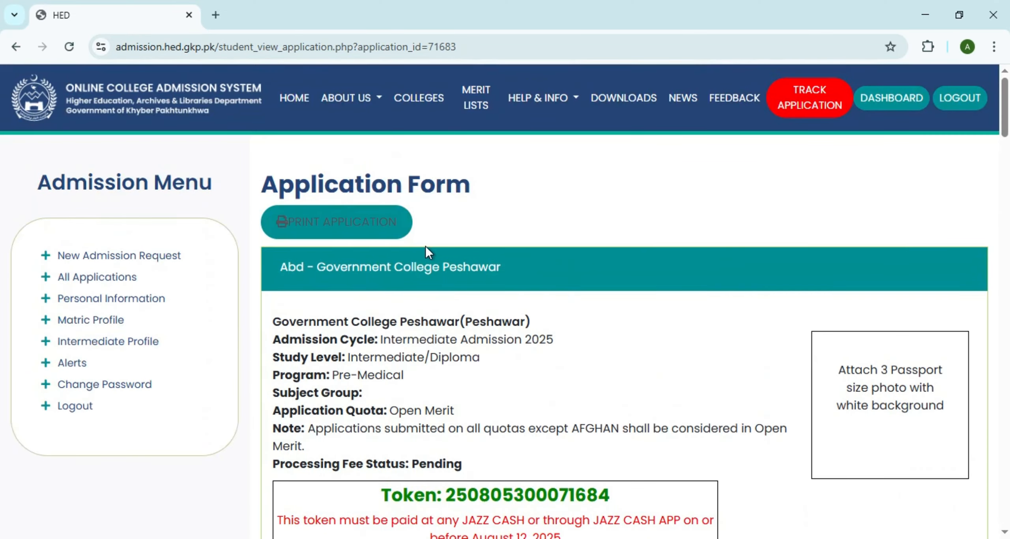
scroll(458, 289, down, 7)
scroll(447, 221, up, 2)
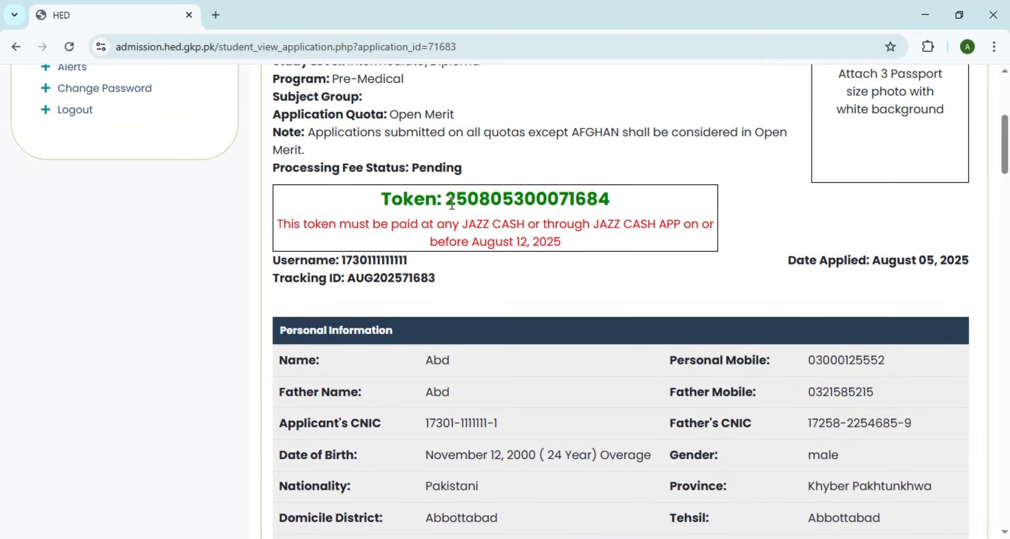
drag(447, 198, 626, 201)
click(641, 198)
scroll(600, 245, down, 15)
scroll(578, 270, up, 5)
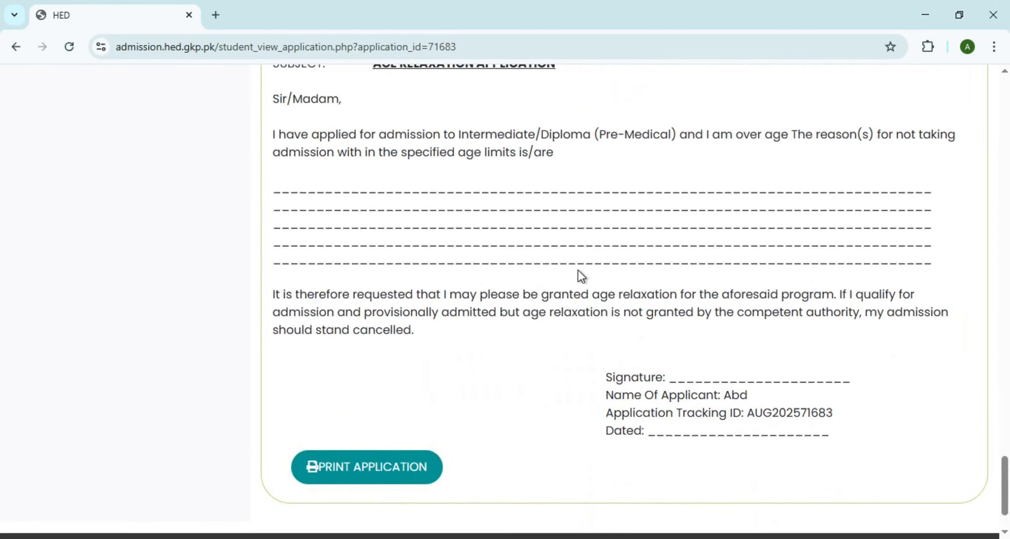
scroll(578, 270, down, 5)
scroll(578, 271, up, 6)
scroll(578, 270, down, 5)
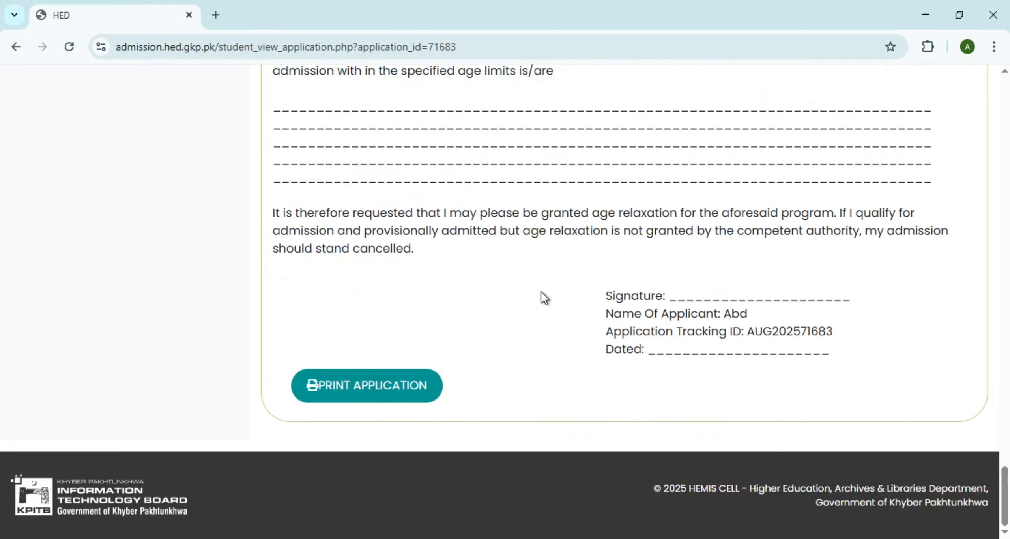
scroll(397, 379, up, 15)
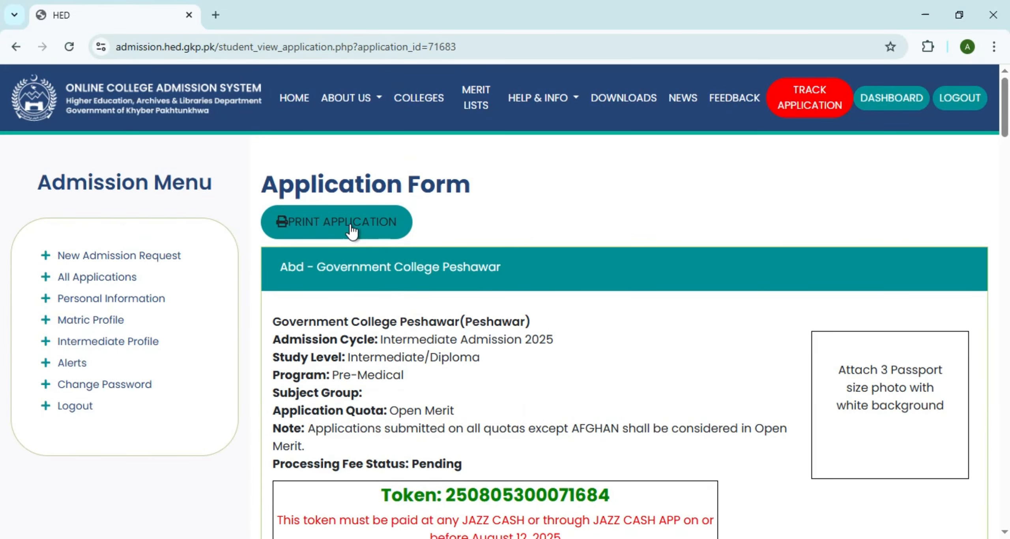
Step: Open the print preview of the application form and close it without saving
scroll(351, 245, down, 15)
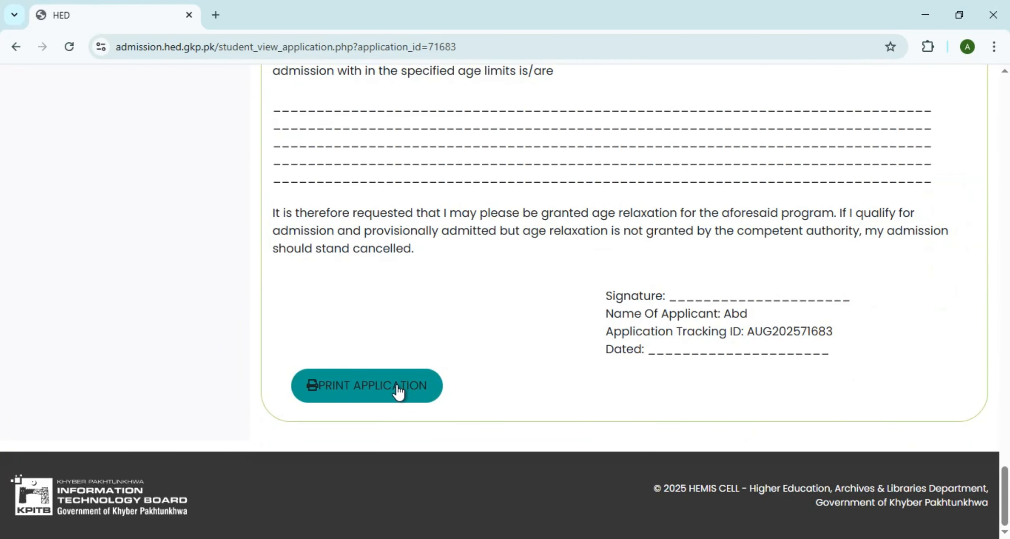
click(398, 387)
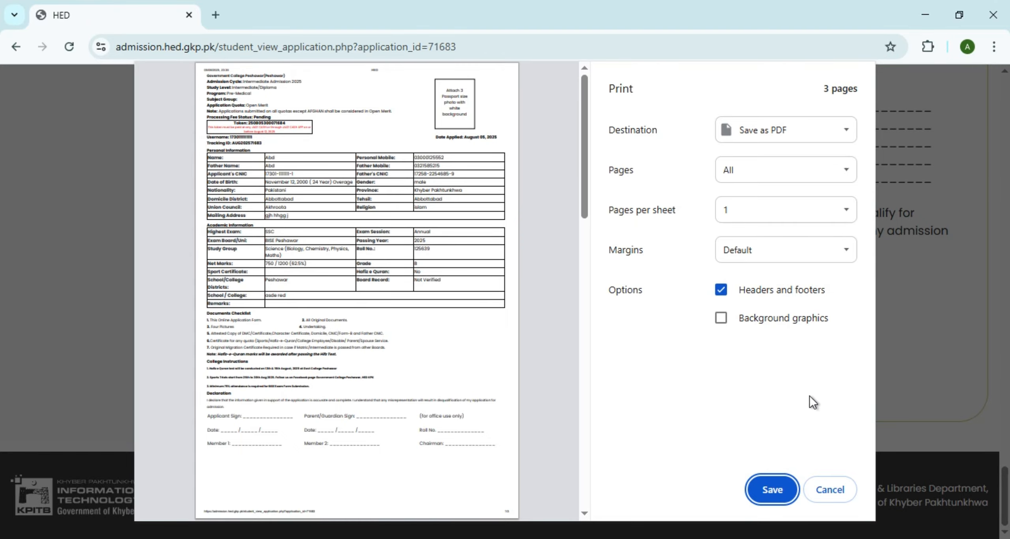
click(825, 492)
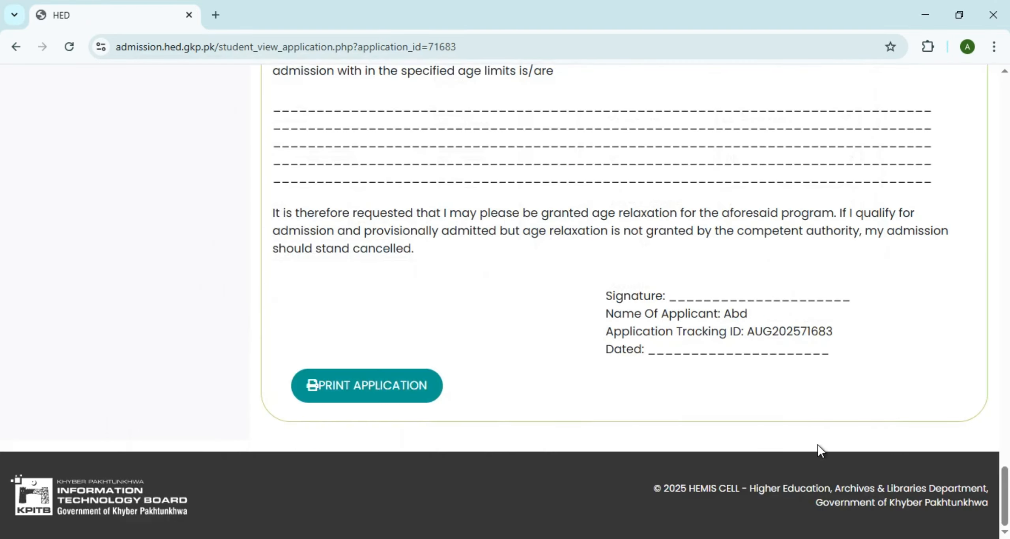
Step: Examine the form's photo requirement, documents checklist, college instructions, signature sections, affidavit, undertaking, and witness details
scroll(698, 315, up, 20)
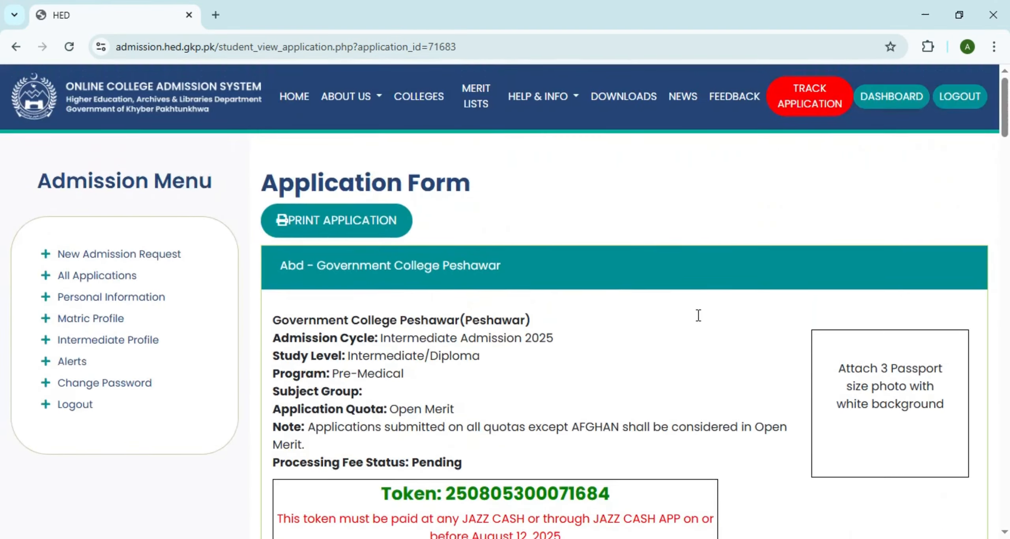
scroll(698, 315, down, 5)
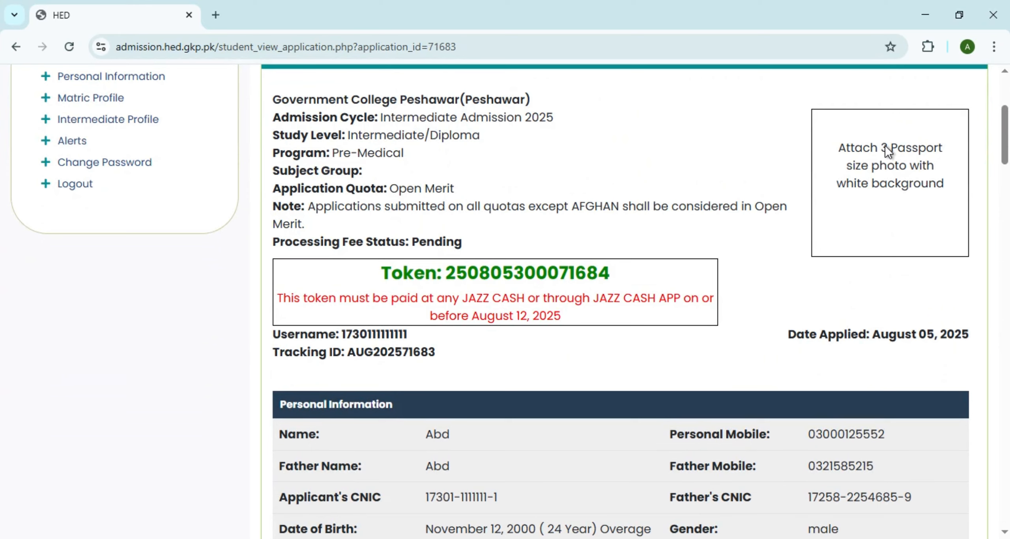
scroll(885, 146, down, 17)
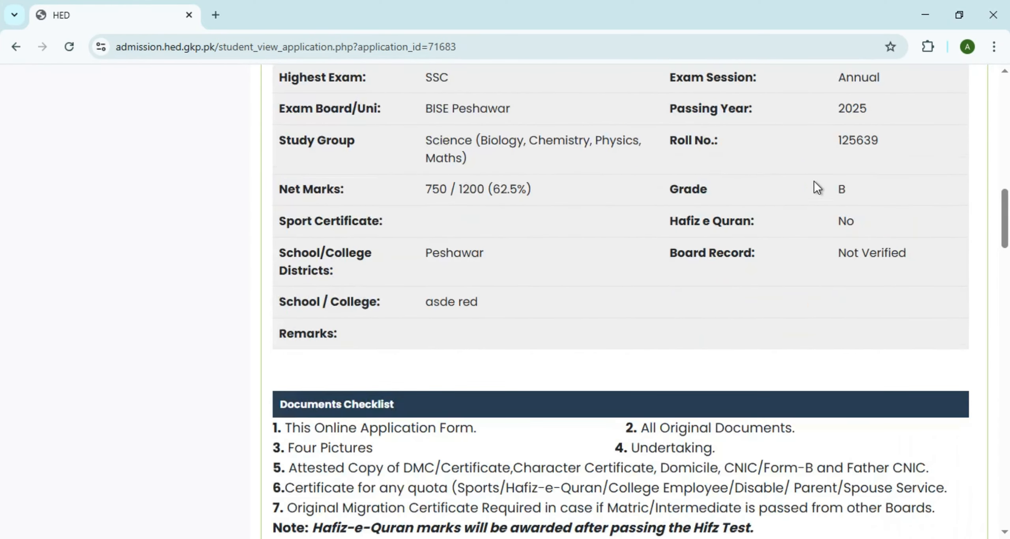
scroll(814, 182, down, 7)
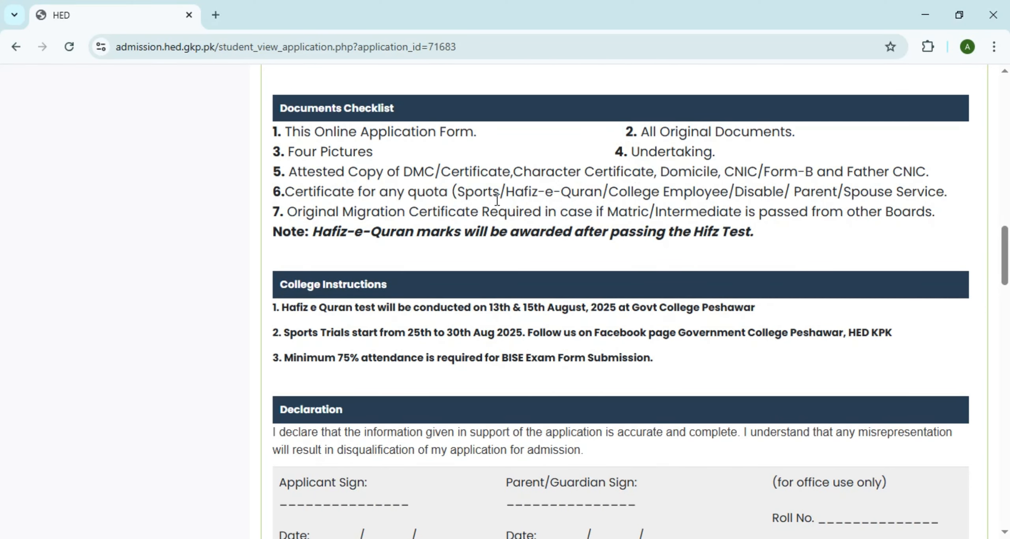
scroll(496, 197, down, 5)
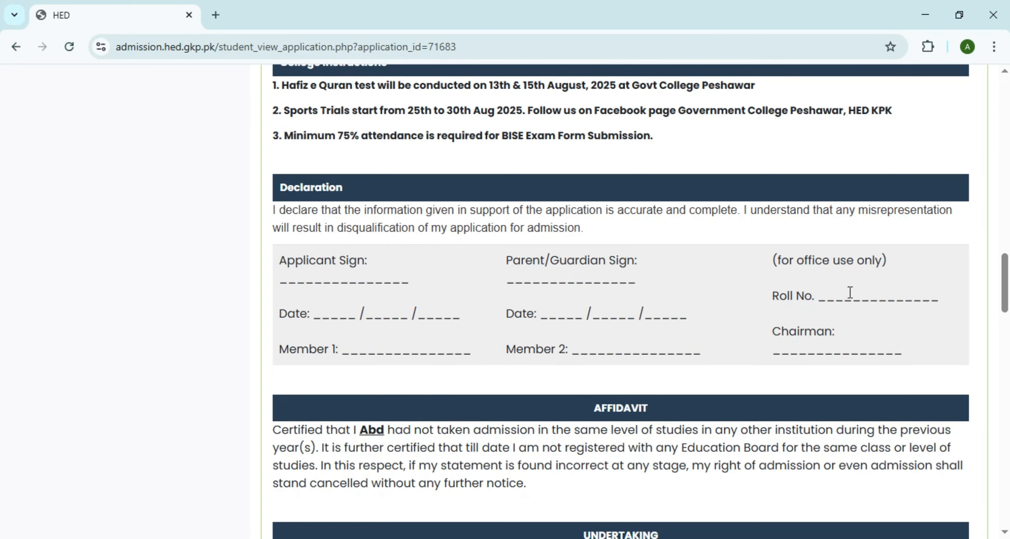
scroll(430, 371, down, 10)
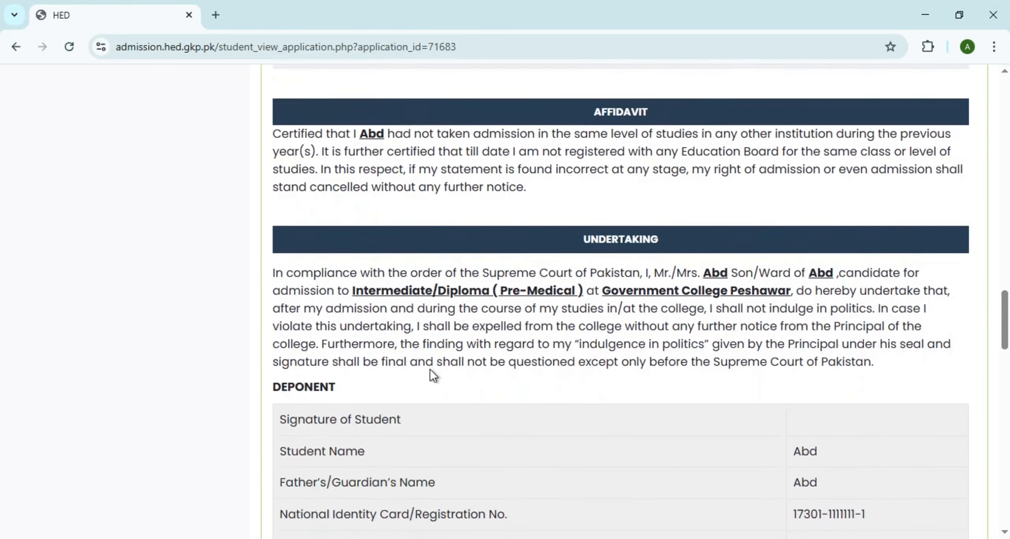
scroll(430, 369, down, 7)
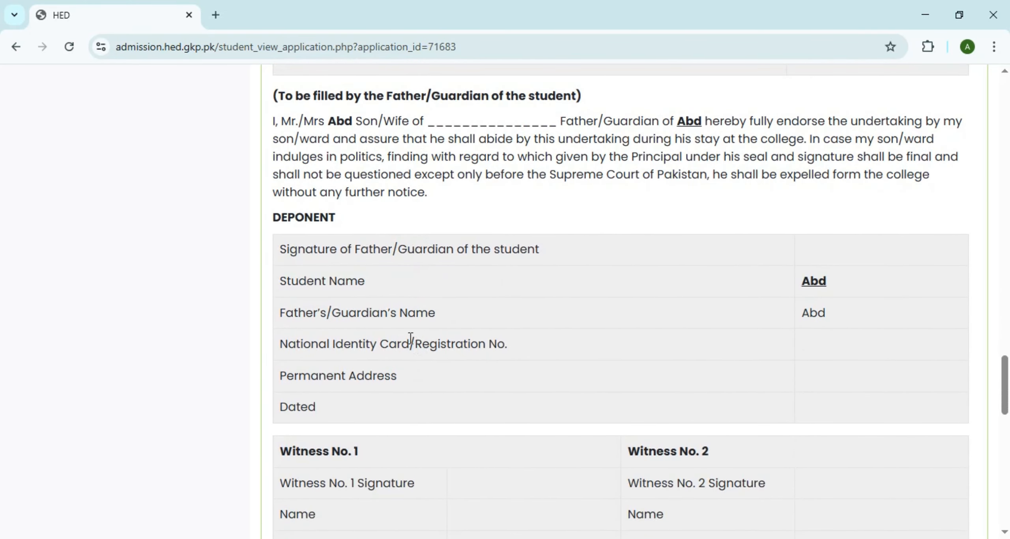
scroll(414, 292, up, 2)
scroll(483, 218, down, 9)
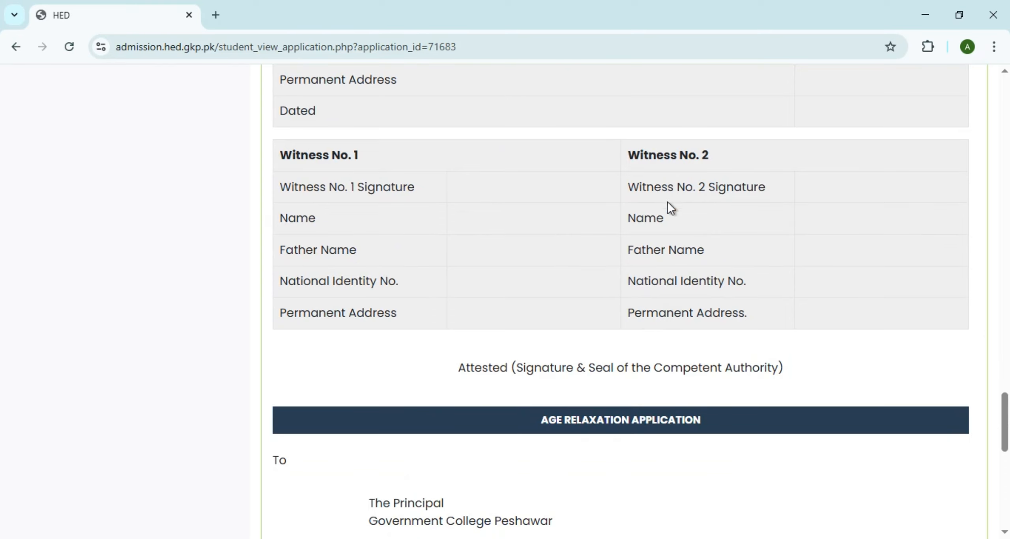
Step: Read the age relaxation application, including its reason lines, request paragraph, and signature and date fields
scroll(587, 298, down, 8)
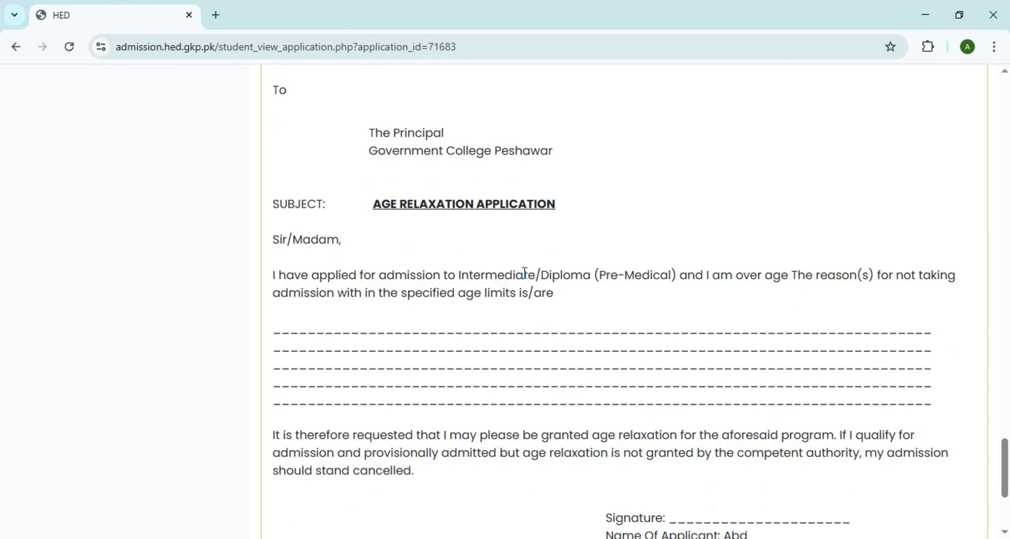
scroll(423, 246, down, 2)
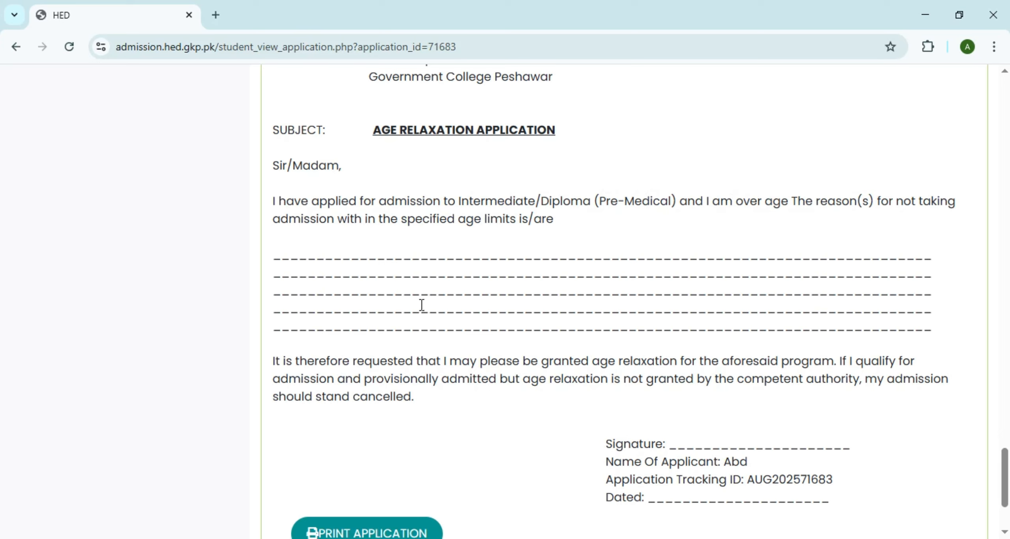
scroll(596, 240, up, 6)
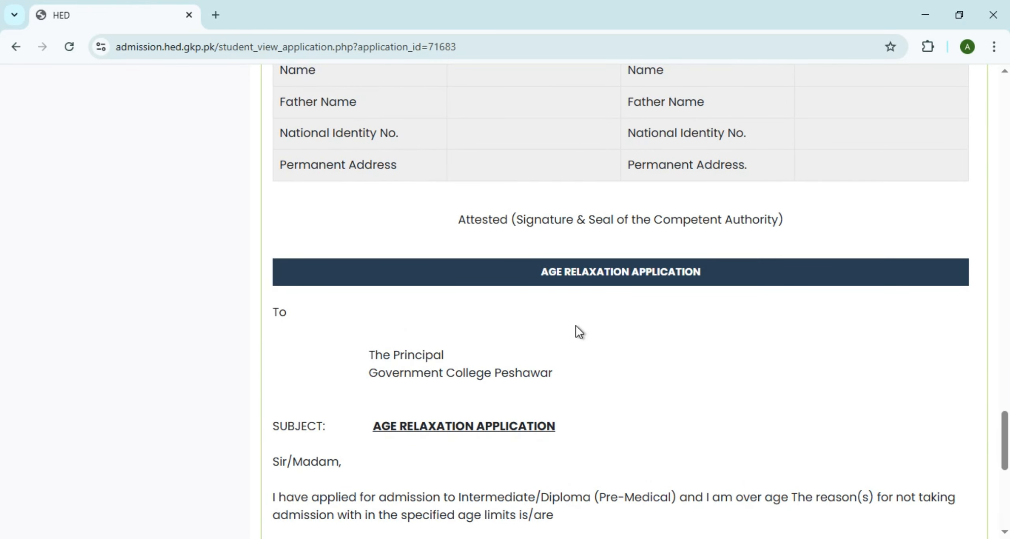
scroll(543, 327, down, 5)
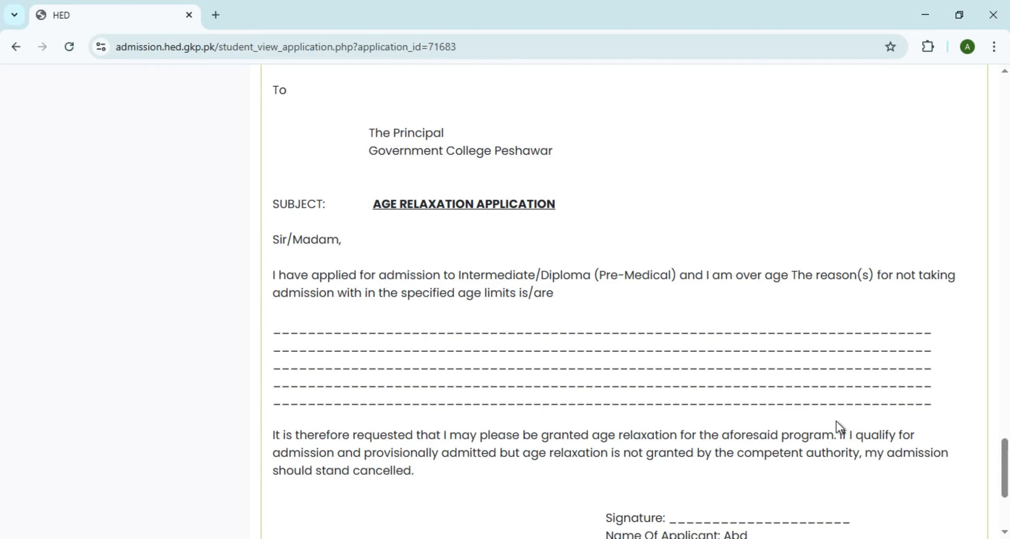
scroll(837, 420, down, 5)
Step: Return to the beginning of the application form and review the processing fee status, payment token, and payment deadline
scroll(413, 360, up, 20)
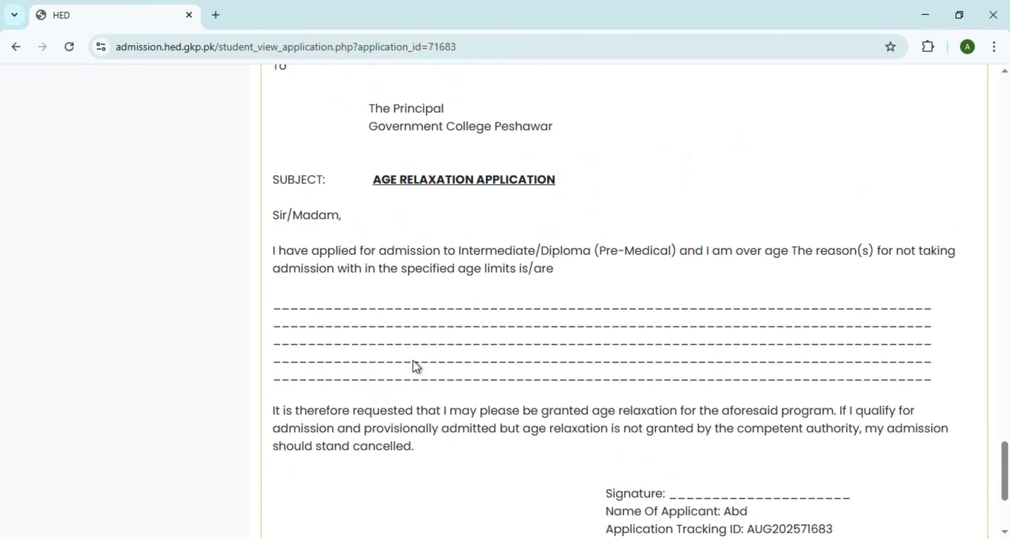
scroll(524, 317, up, 10)
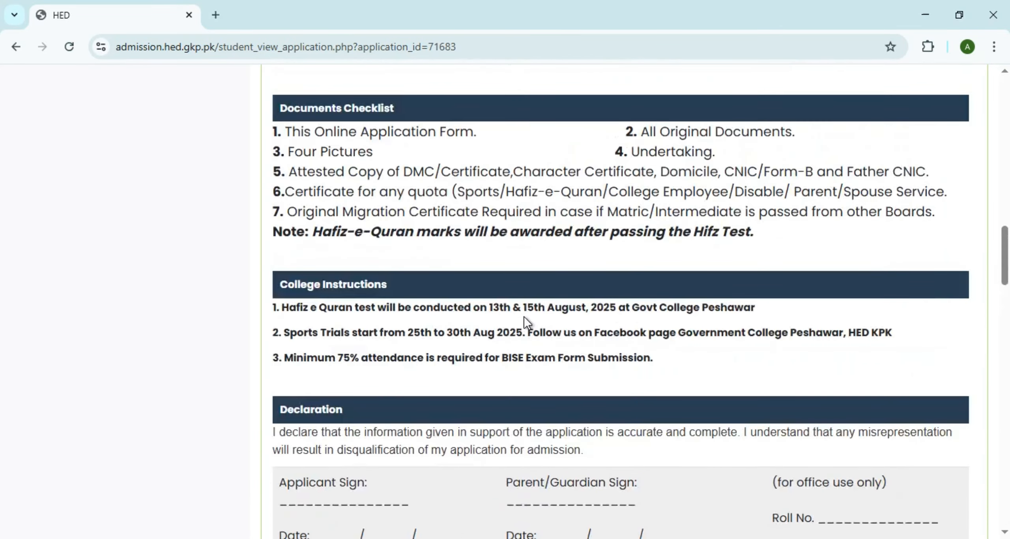
scroll(524, 316, up, 3)
scroll(525, 316, up, 6)
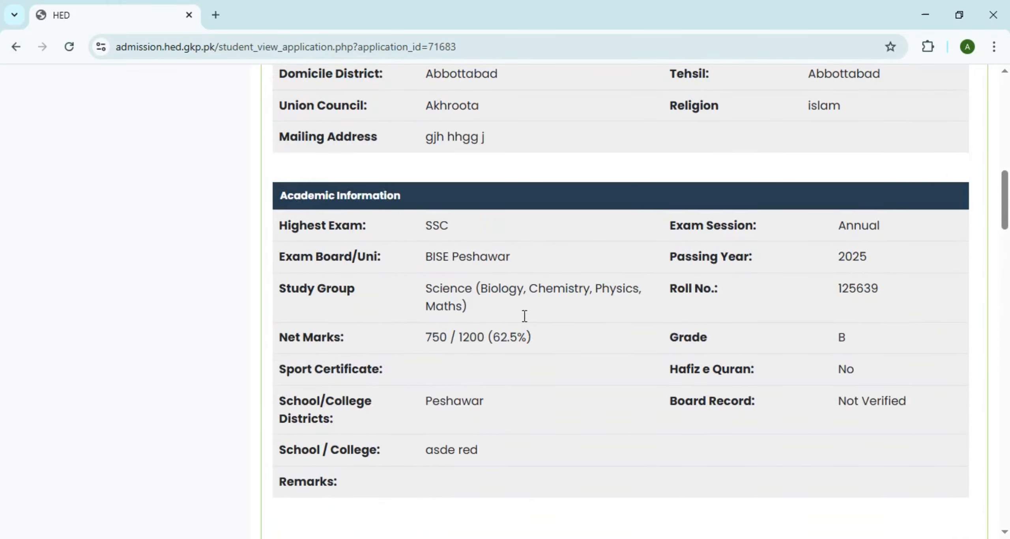
scroll(523, 316, up, 15)
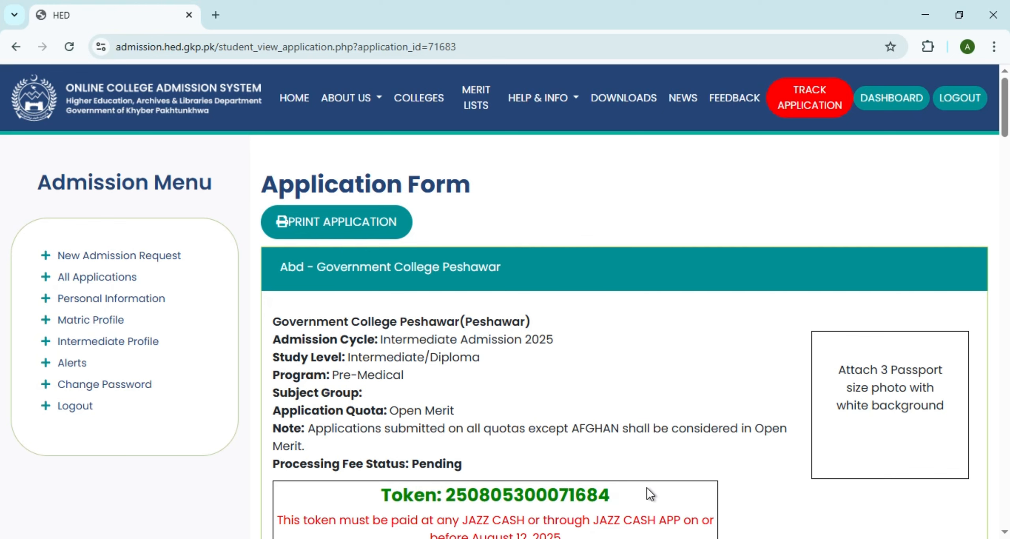
scroll(609, 347, down, 5)
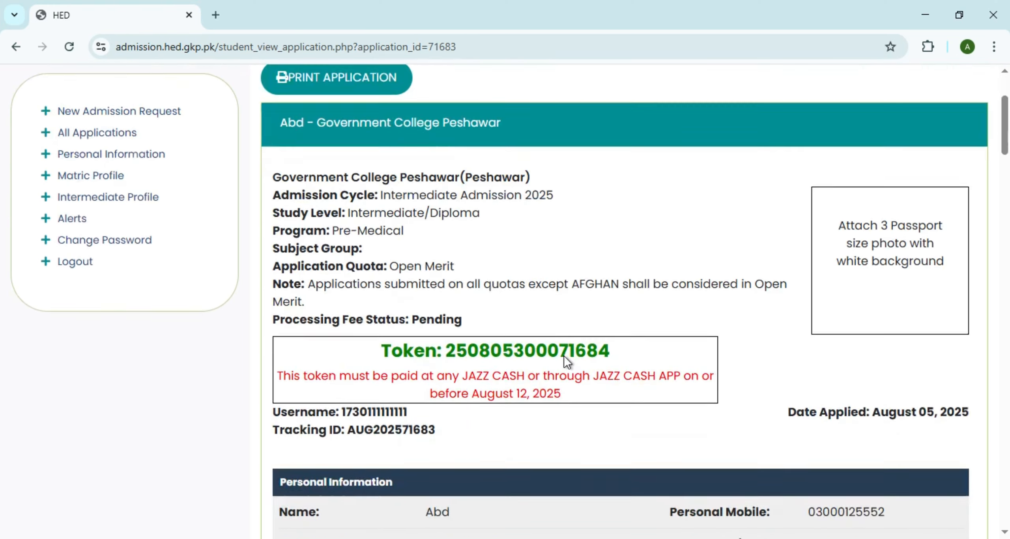